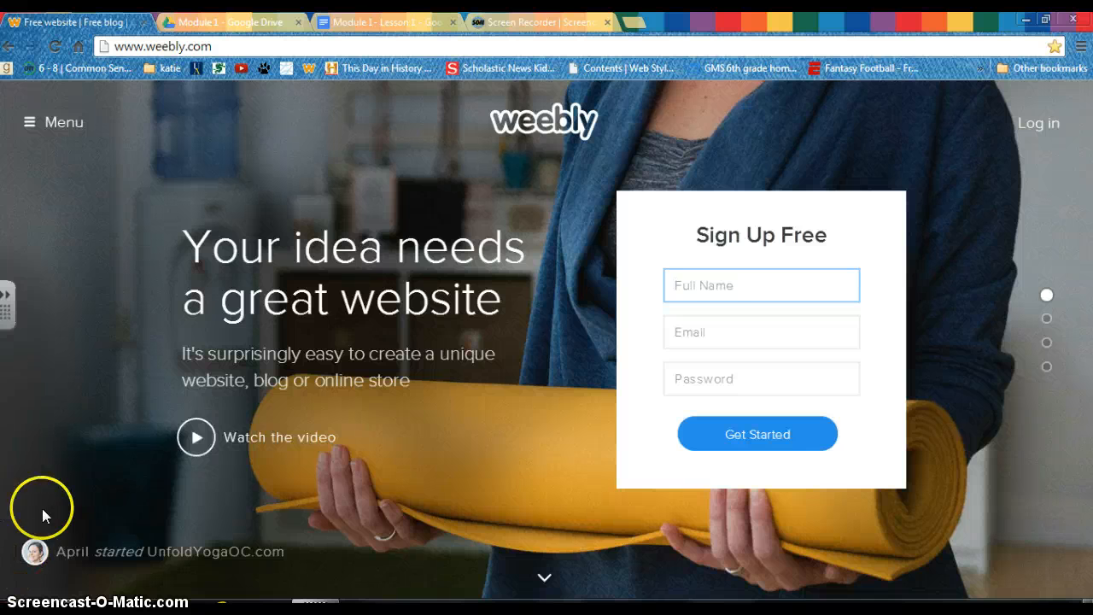
# - Log in to the teacher's Weebly account with her account e-mail and password
pyautogui.click(721, 330)
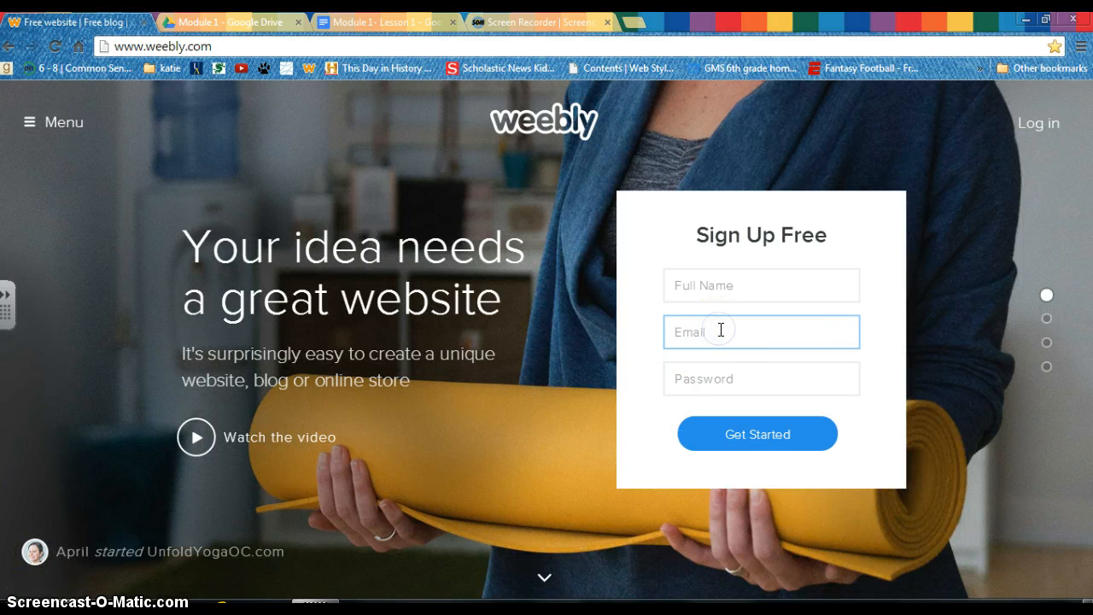
pyautogui.click(743, 374)
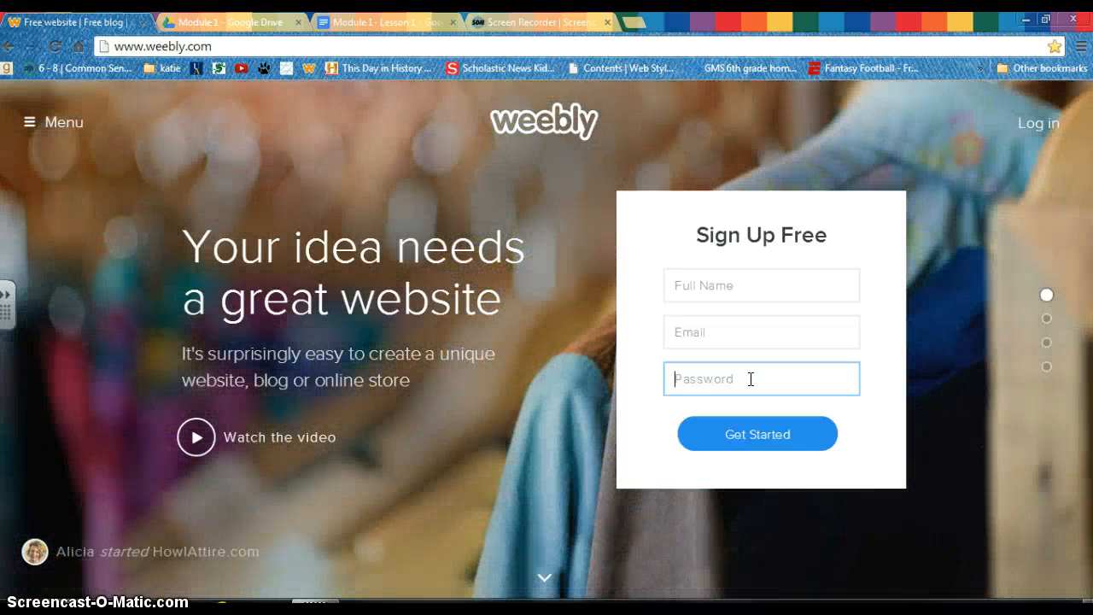
pyautogui.click(1051, 123)
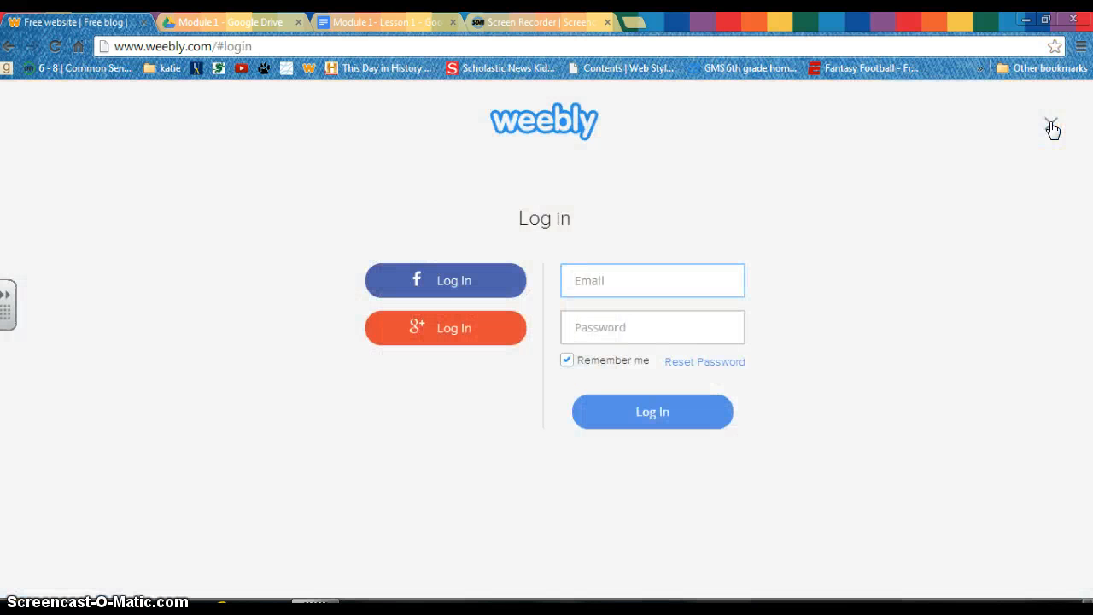
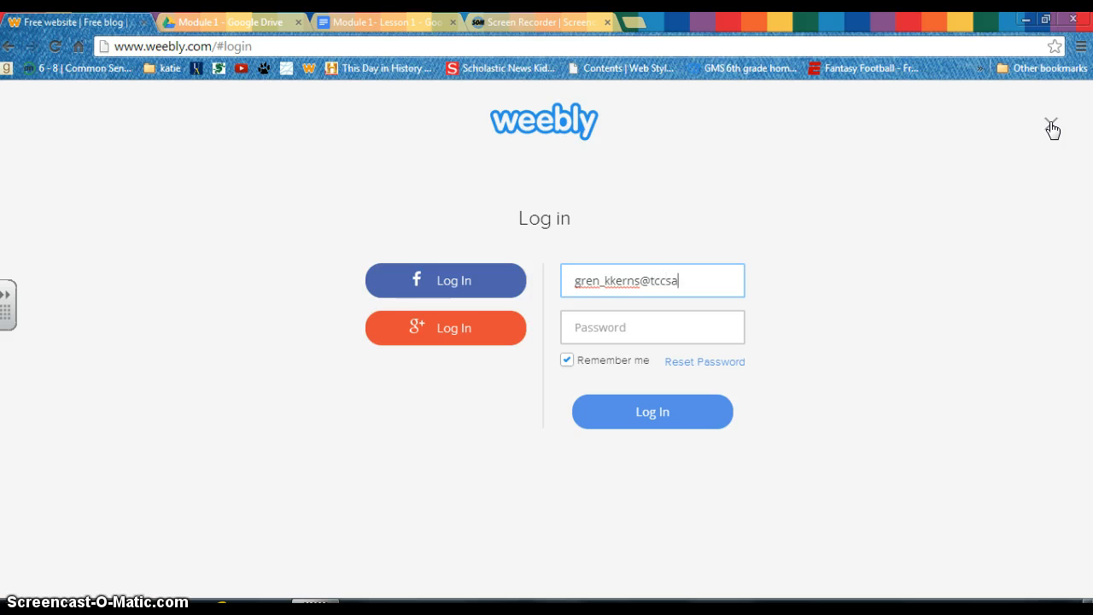
pyautogui.press('Tab')
pyautogui.write('****')
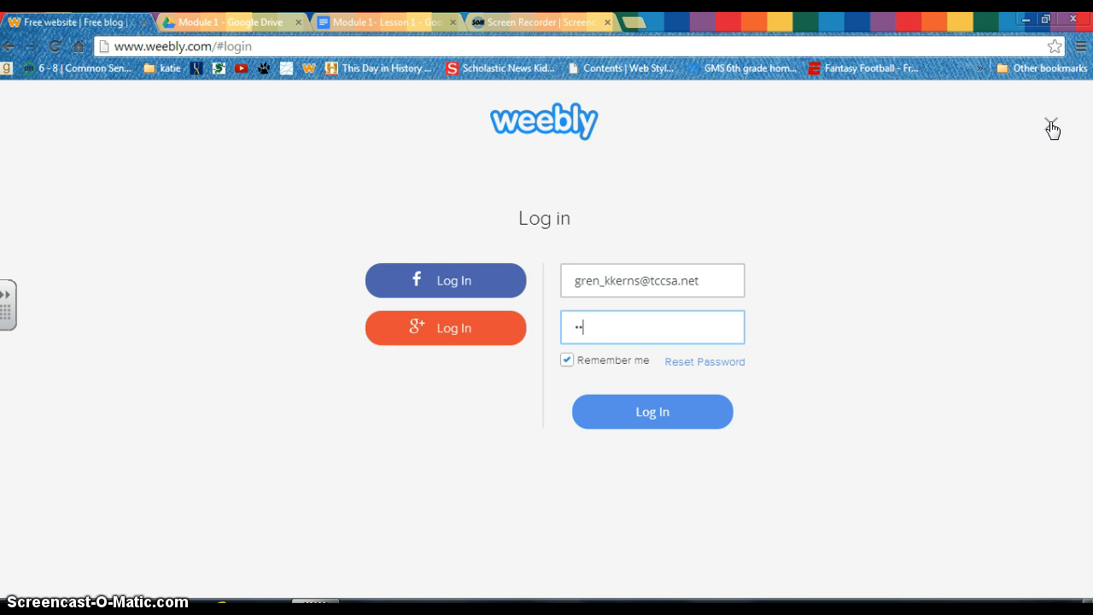
pyautogui.write('****')
pyautogui.press('Return')
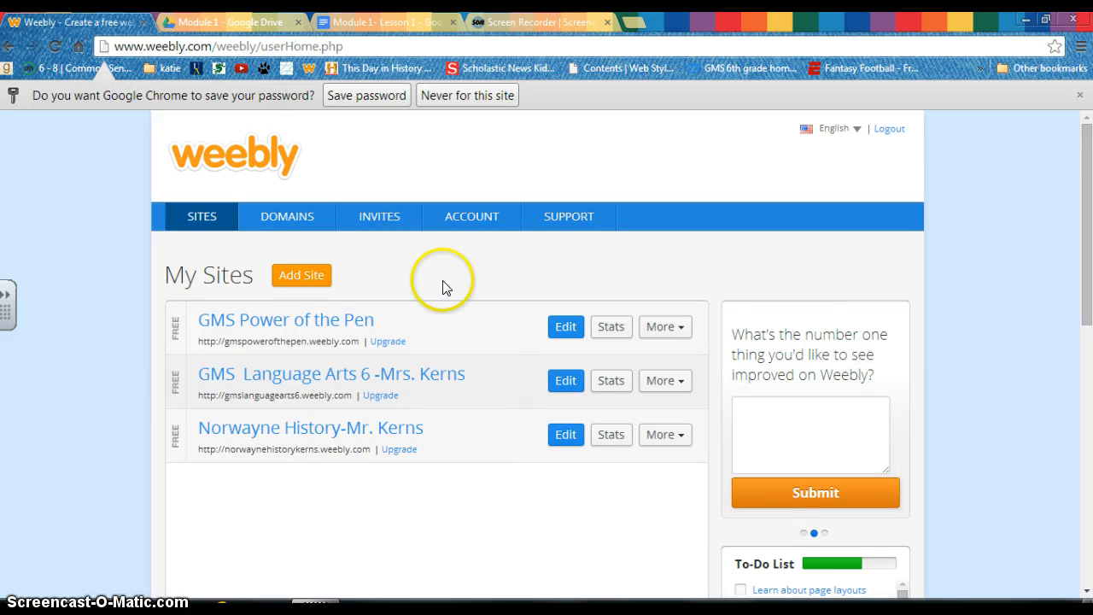
# - Add a new site and choose Site as its focus
pyautogui.click(319, 278)
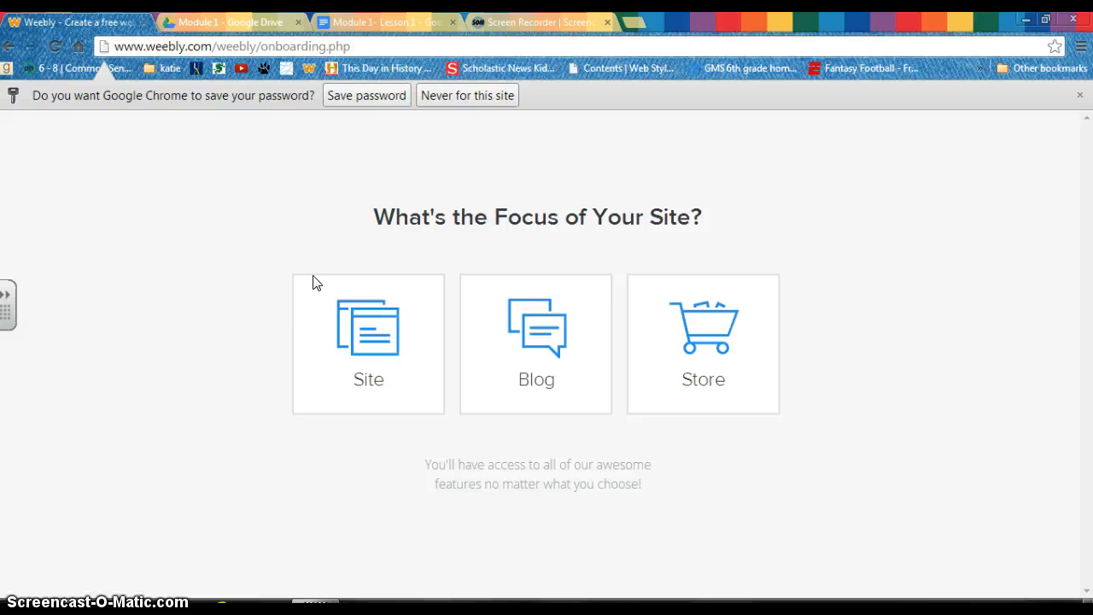
pyautogui.click(347, 323)
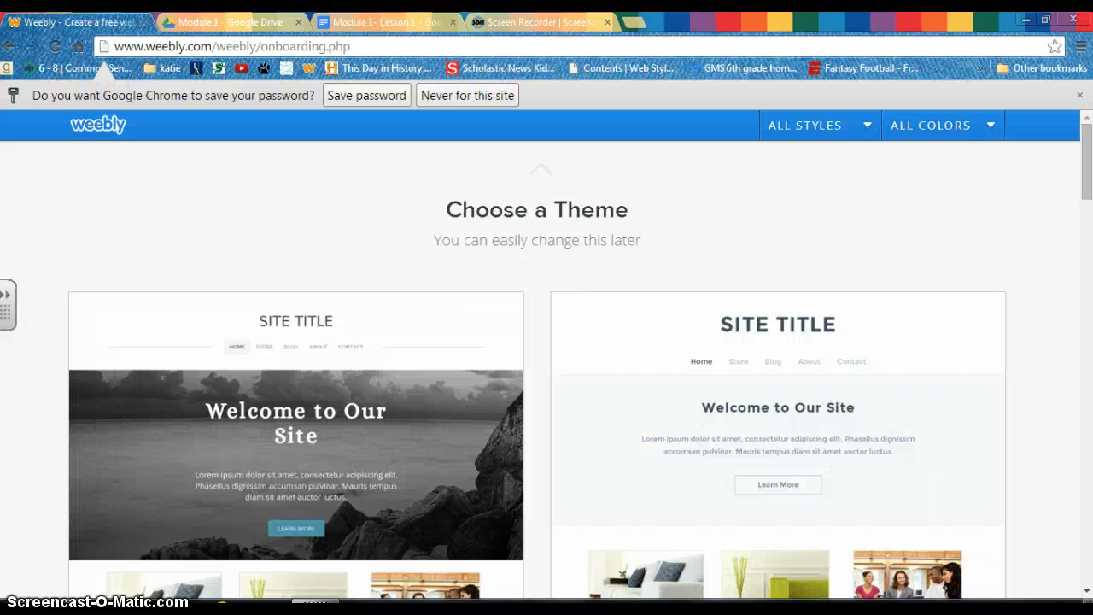
# - Scroll the theme gallery down and choose the wood-panelled theme
pyautogui.moveTo(1089, 169); pyautogui.dragTo(1091, 493)
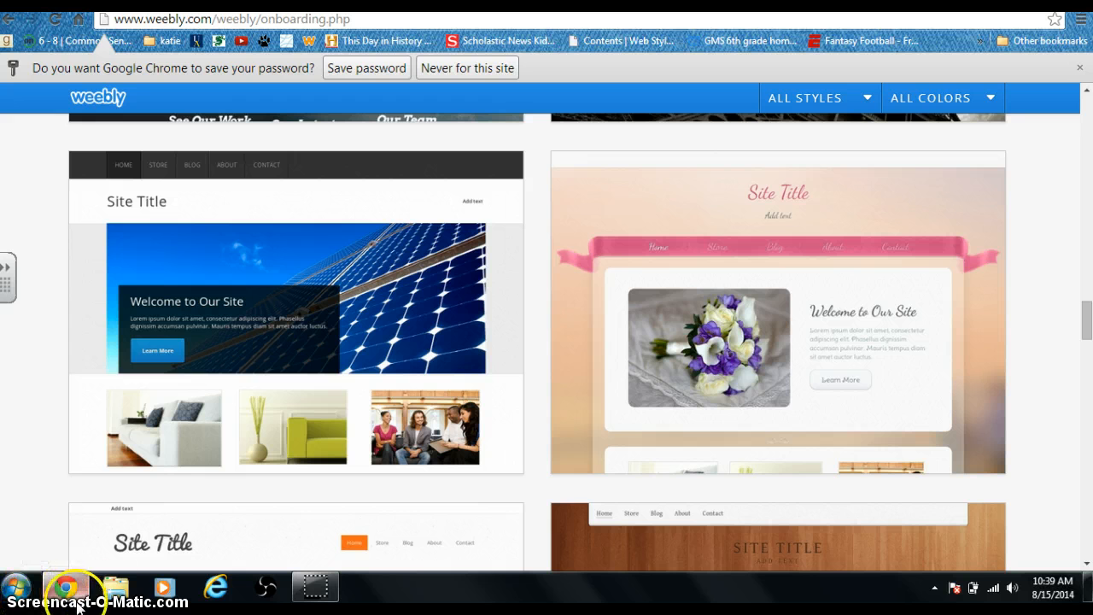
pyautogui.scroll(-2, 1075, 329)
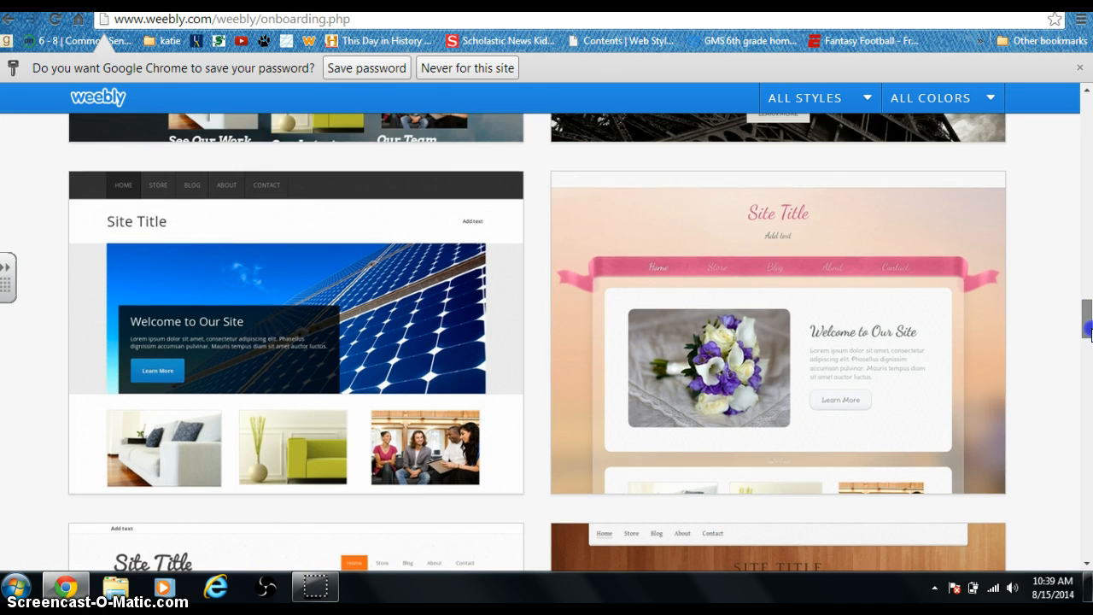
pyautogui.scroll(-10, 1074, 329)
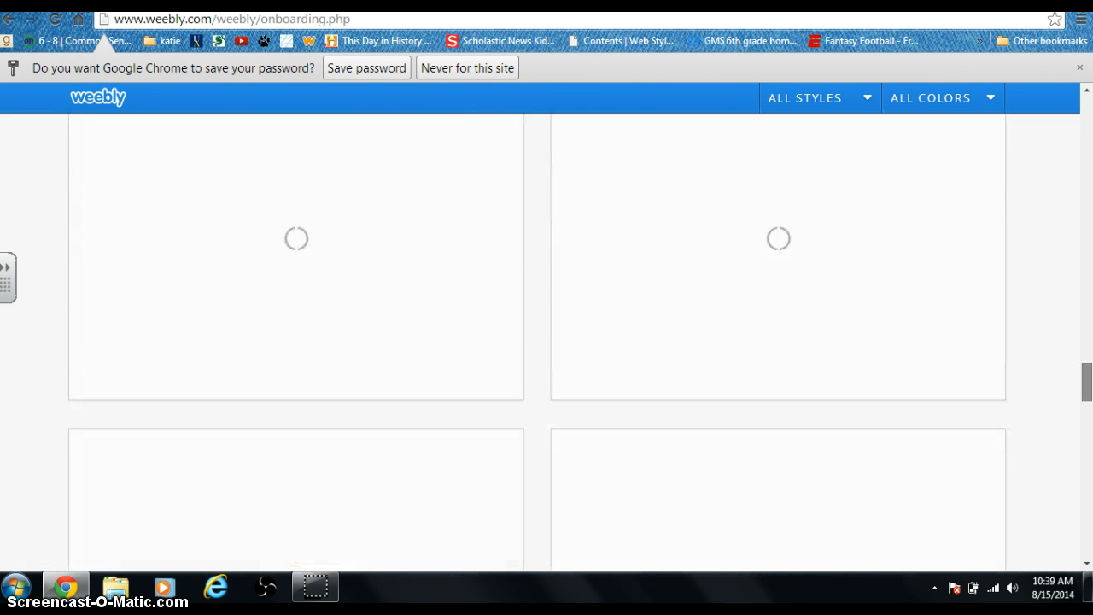
pyautogui.moveTo(1087, 384); pyautogui.dragTo(1086, 404)
pyautogui.moveTo(985, 370)
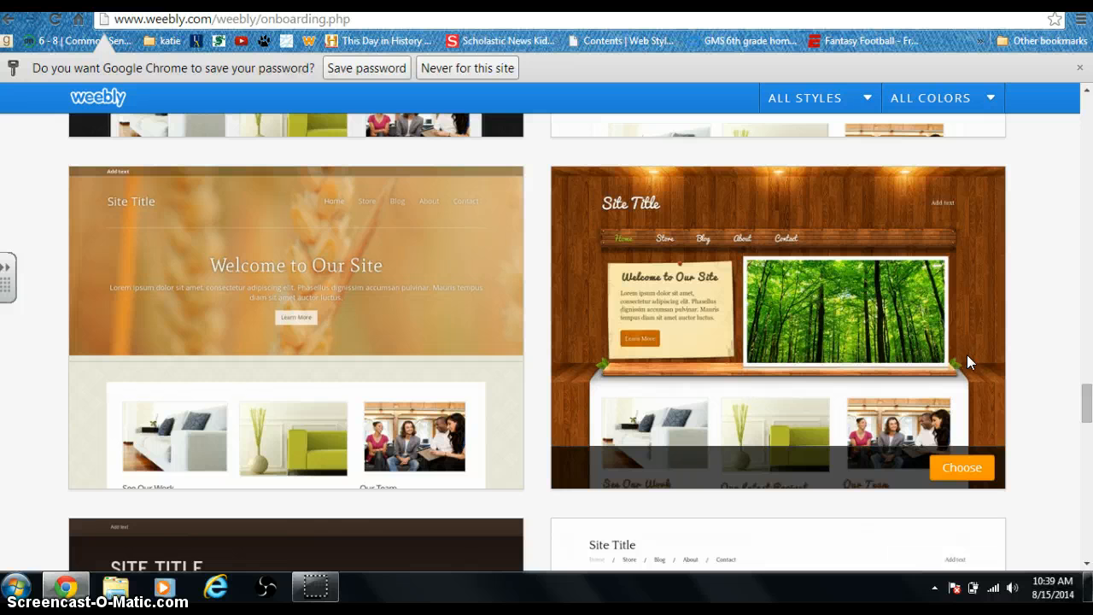
pyautogui.click(960, 466)
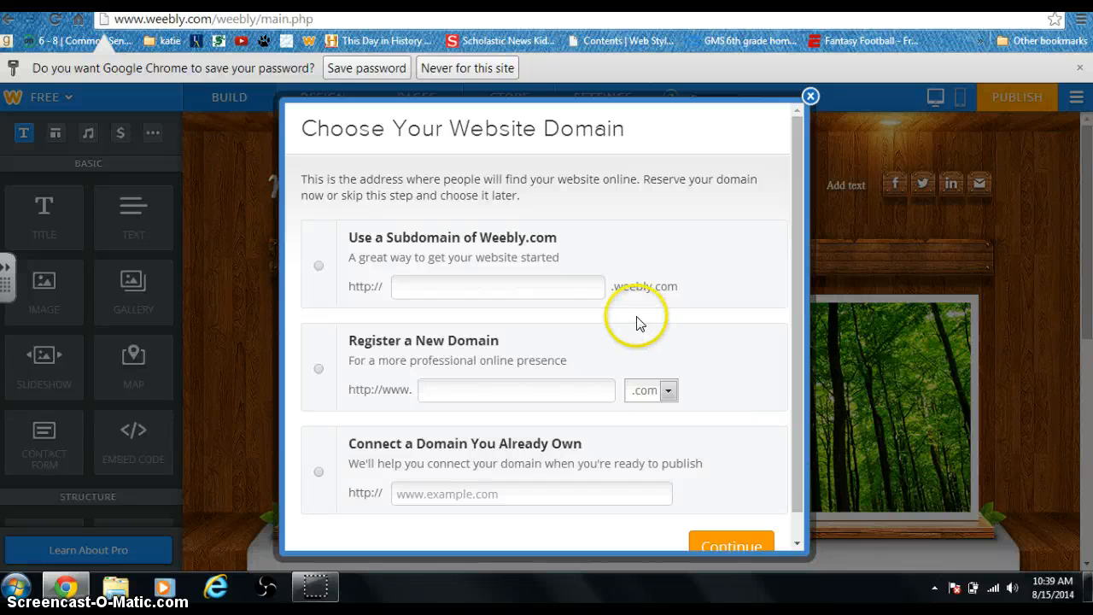
# - Claim an available free weebly.com subdomain for the teacher's ePortfolio and continue
pyautogui.click(586, 291)
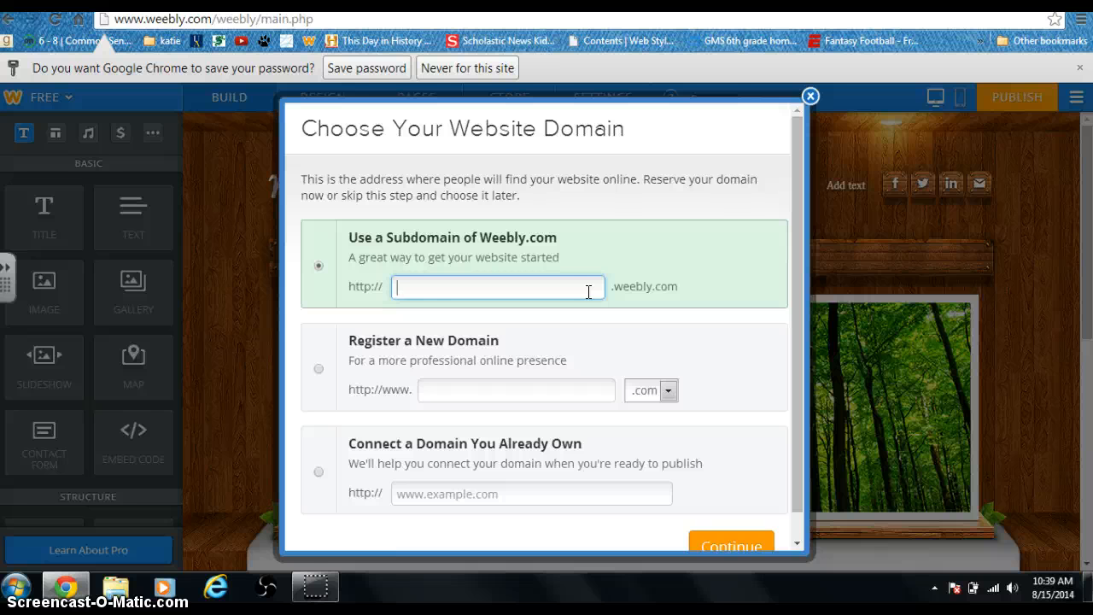
pyautogui.write('mrskernseportfolio')
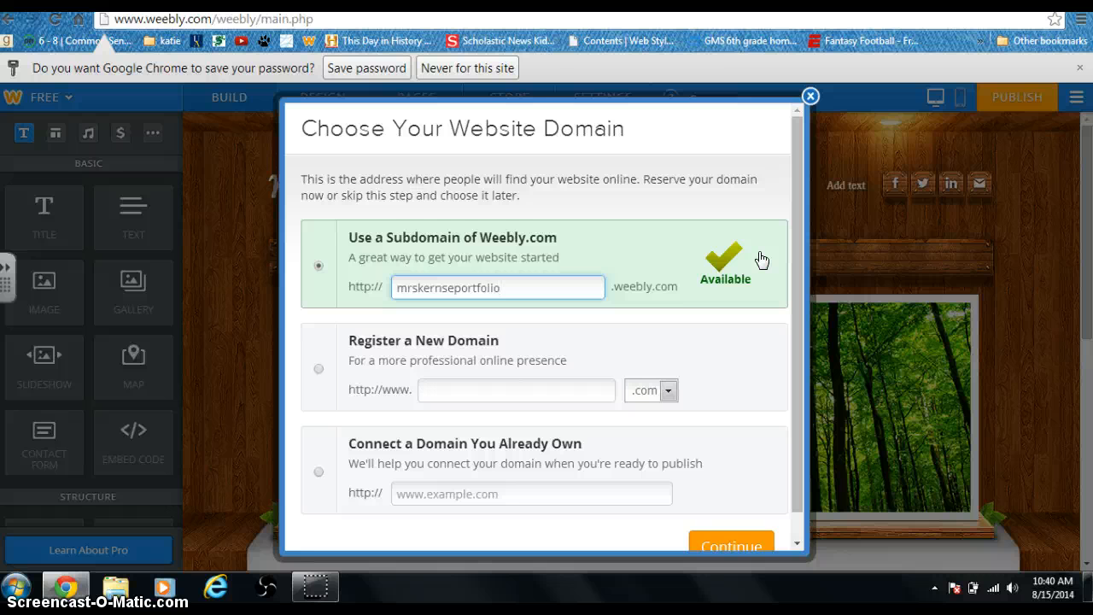
pyautogui.moveTo(799, 242); pyautogui.dragTo(799, 302)
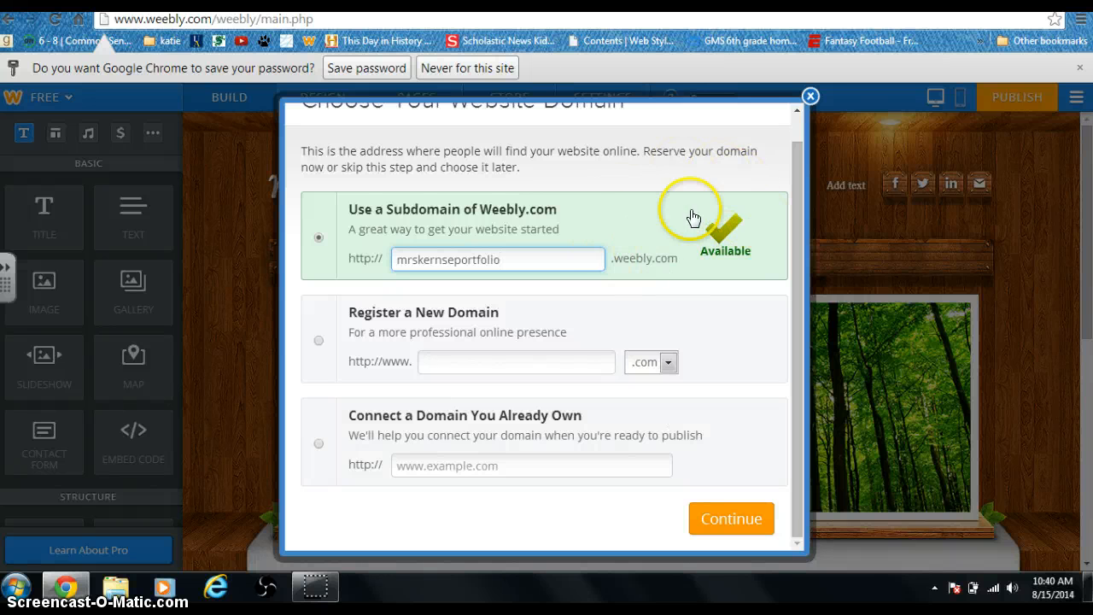
pyautogui.click(734, 519)
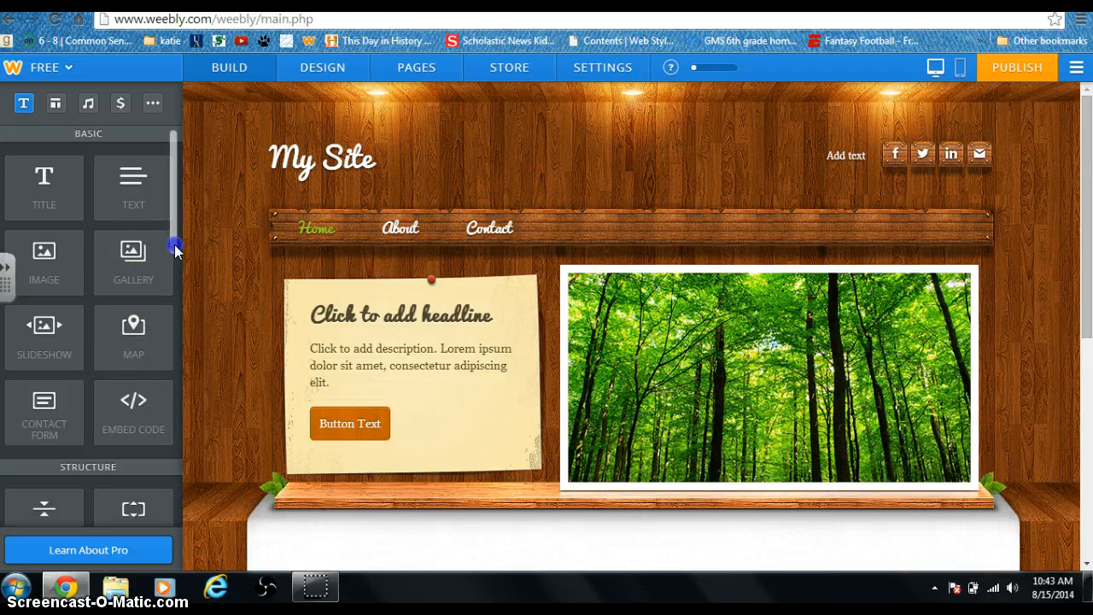
pyautogui.moveTo(176, 244); pyautogui.dragTo(182, 323)
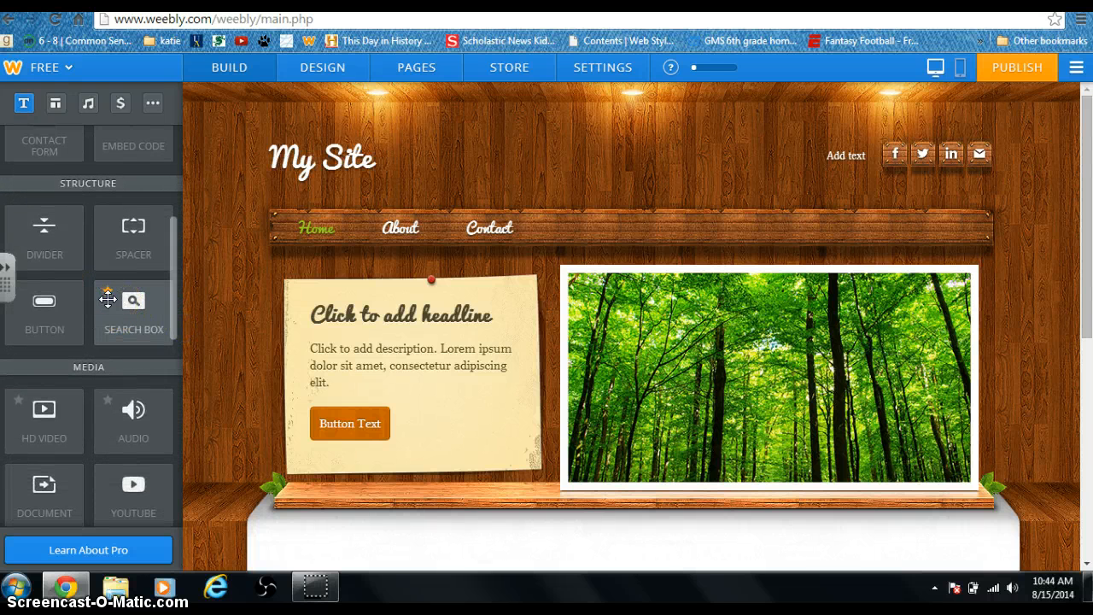
pyautogui.click(109, 305)
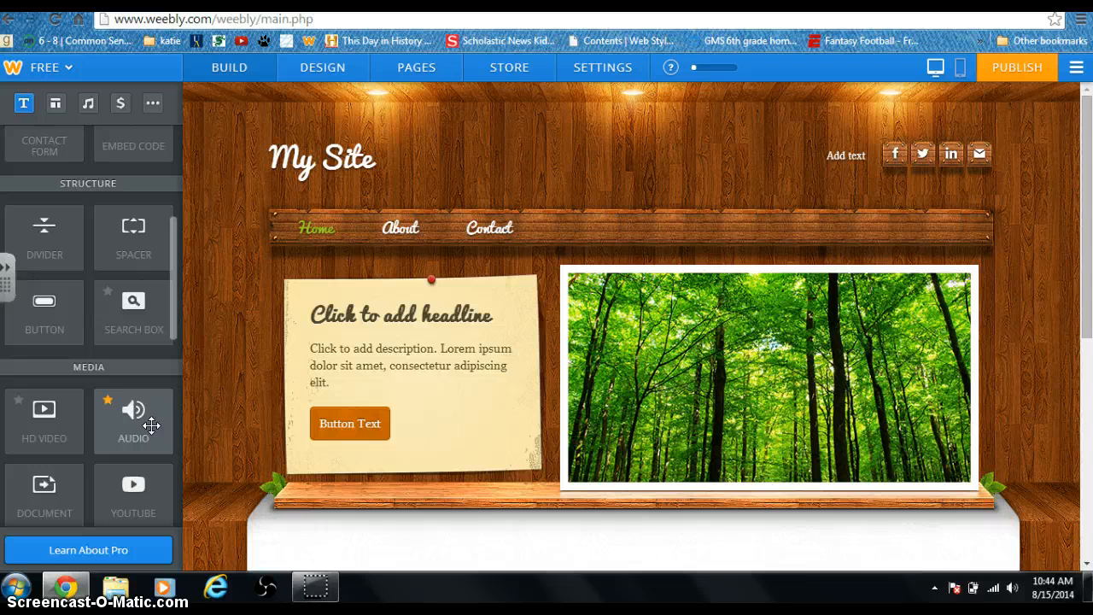
pyautogui.moveTo(170, 317); pyautogui.dragTo(178, 374)
pyautogui.click(65, 336)
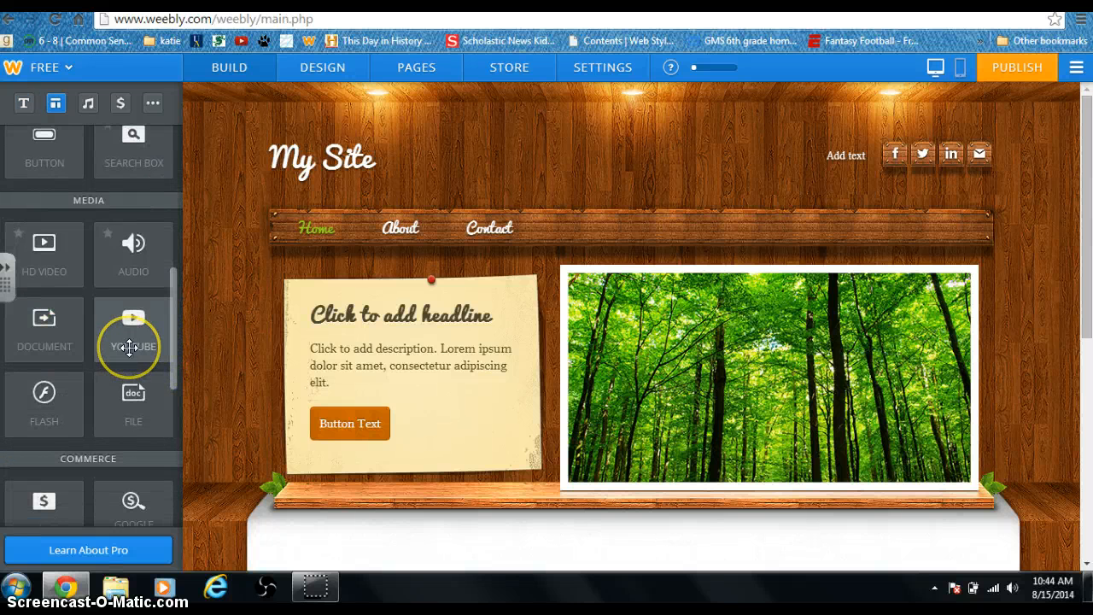
pyautogui.moveTo(176, 354); pyautogui.dragTo(174, 448)
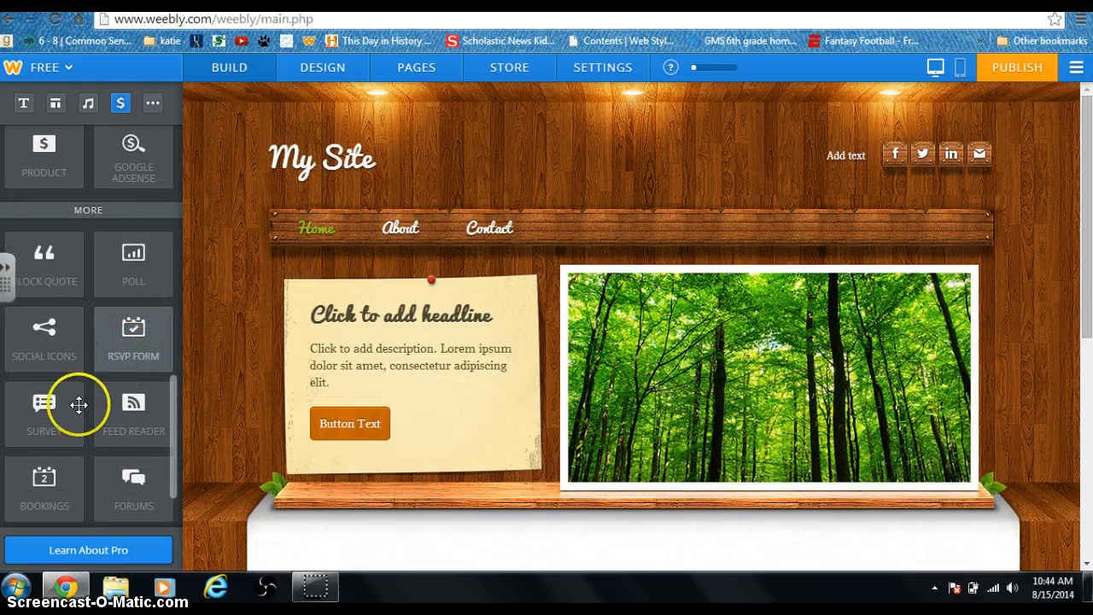
pyautogui.moveTo(175, 429); pyautogui.dragTo(175, 460)
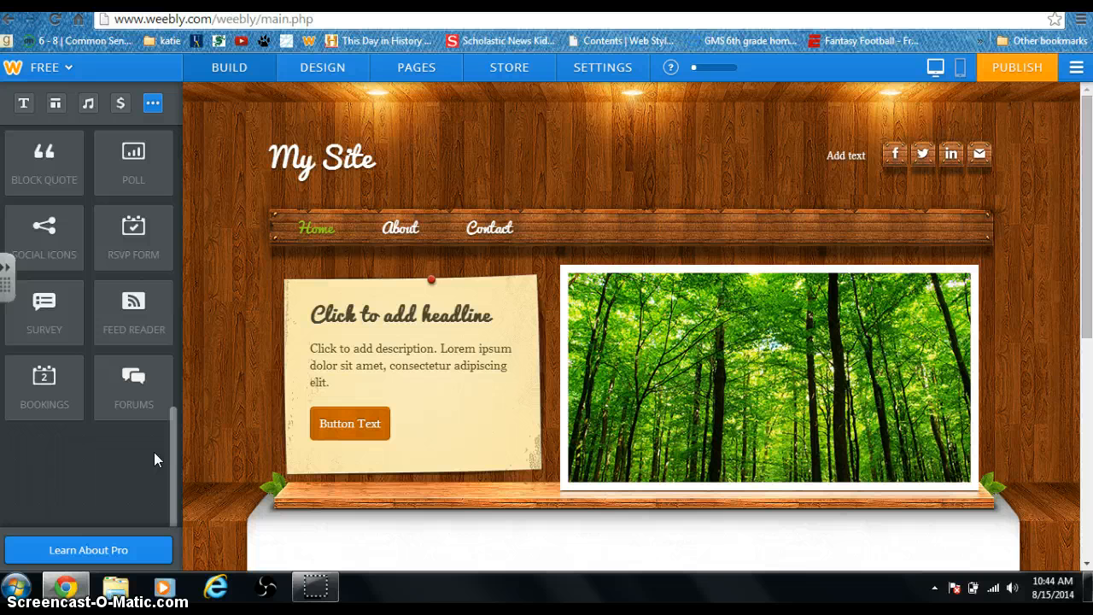
pyautogui.moveTo(170, 468); pyautogui.dragTo(184, 150)
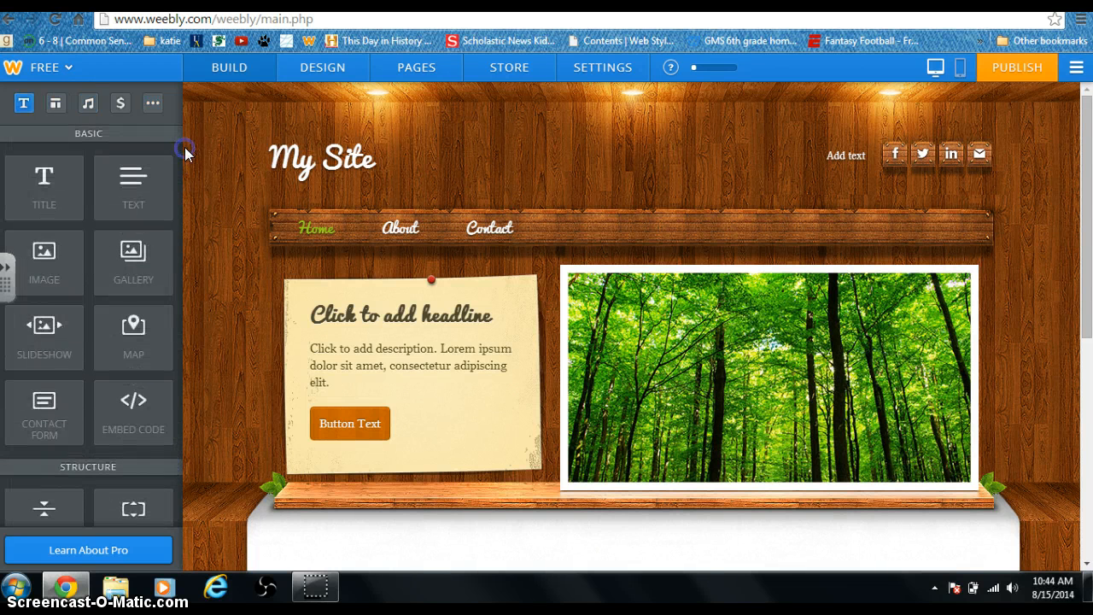
# - Open Change Fonts under the Design options
pyautogui.click(327, 76)
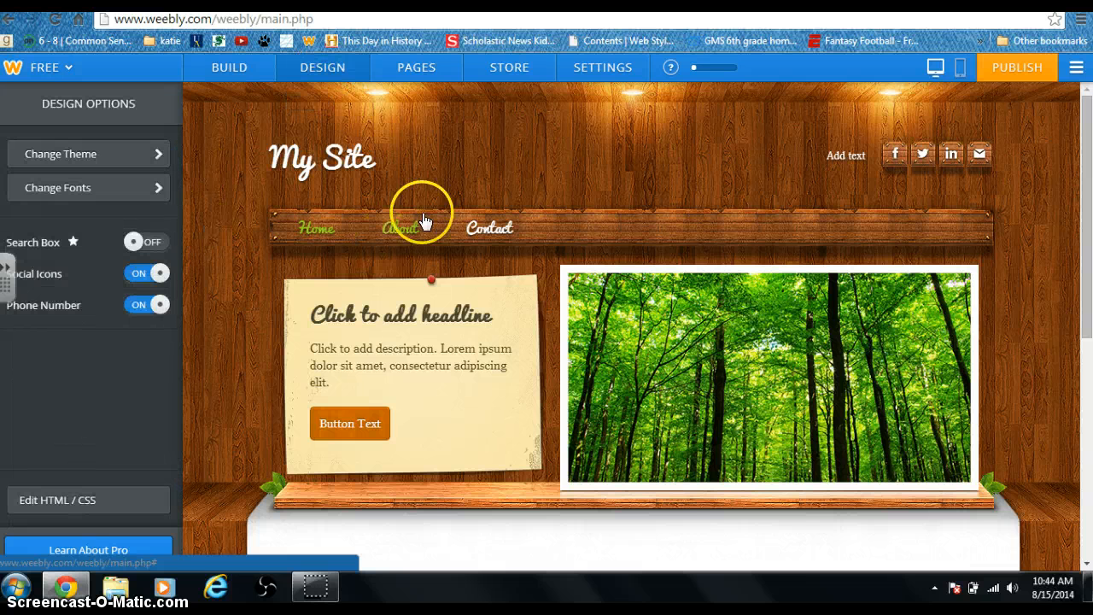
pyautogui.click(150, 187)
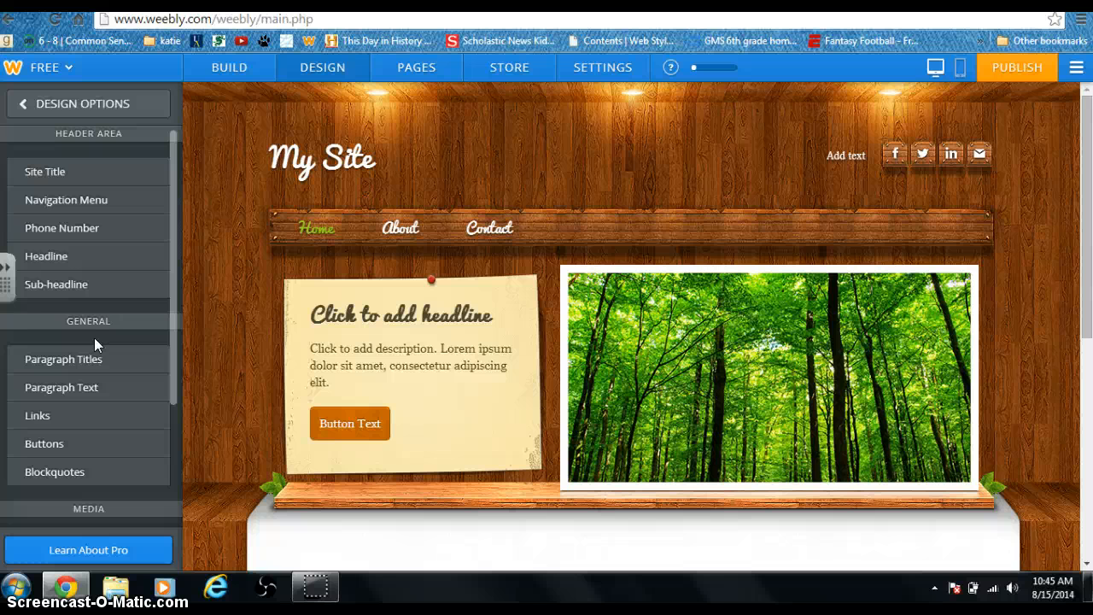
# - Show the Pages list with Home, About and Contact
pyautogui.click(427, 75)
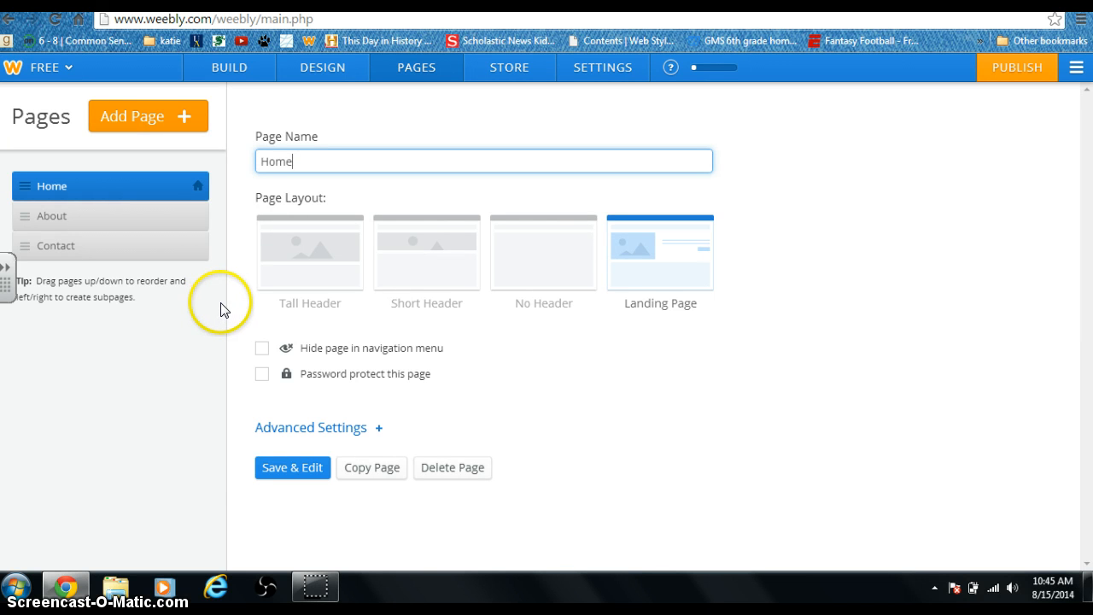
# - In Build view, replace the 'My Site' header title with the teacher's ePortfolio title
pyautogui.click(244, 69)
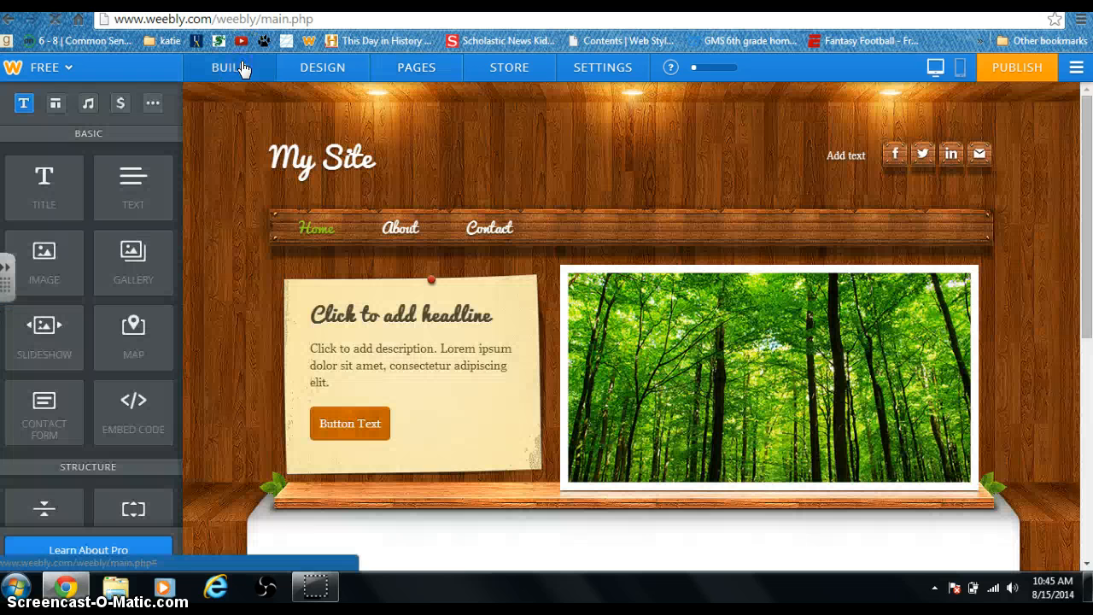
pyautogui.click(359, 159)
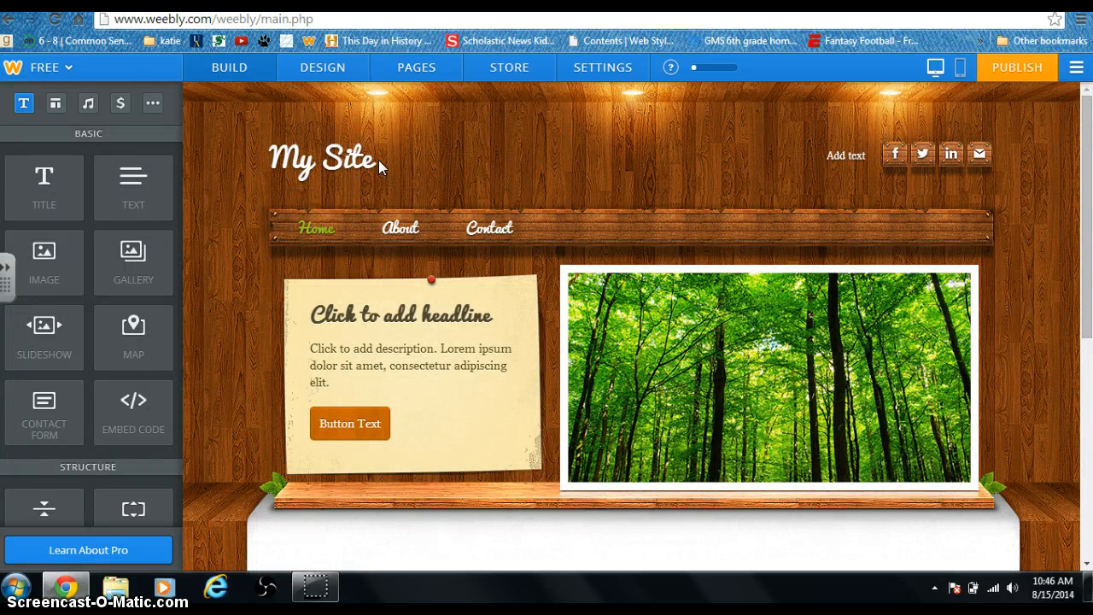
pyautogui.click(378, 161)
pyautogui.moveTo(379, 161); pyautogui.dragTo(270, 152)
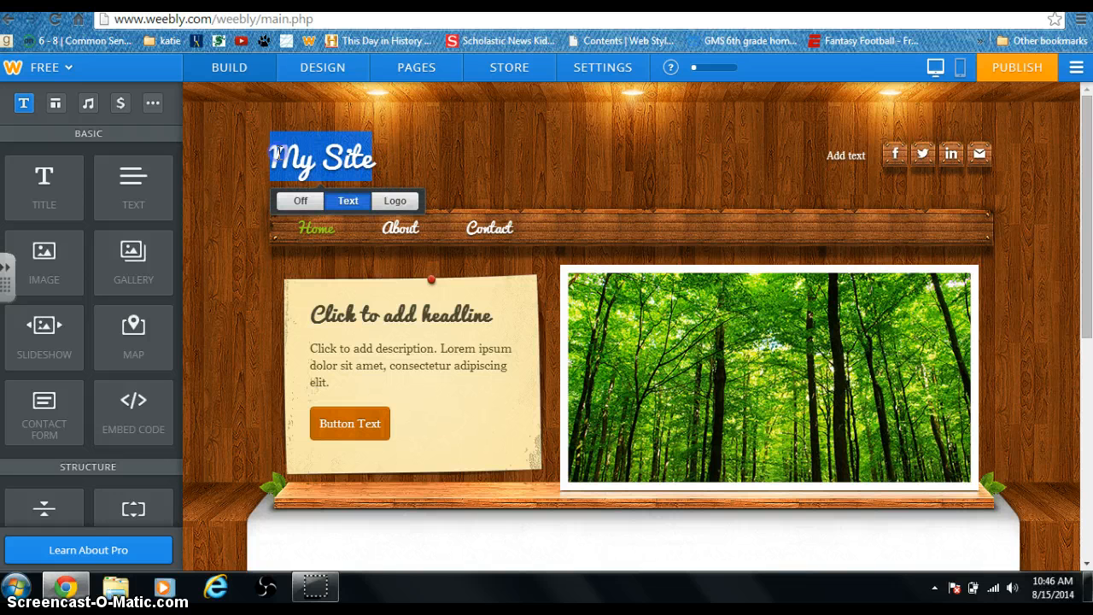
pyautogui.doubleClick(280, 154)
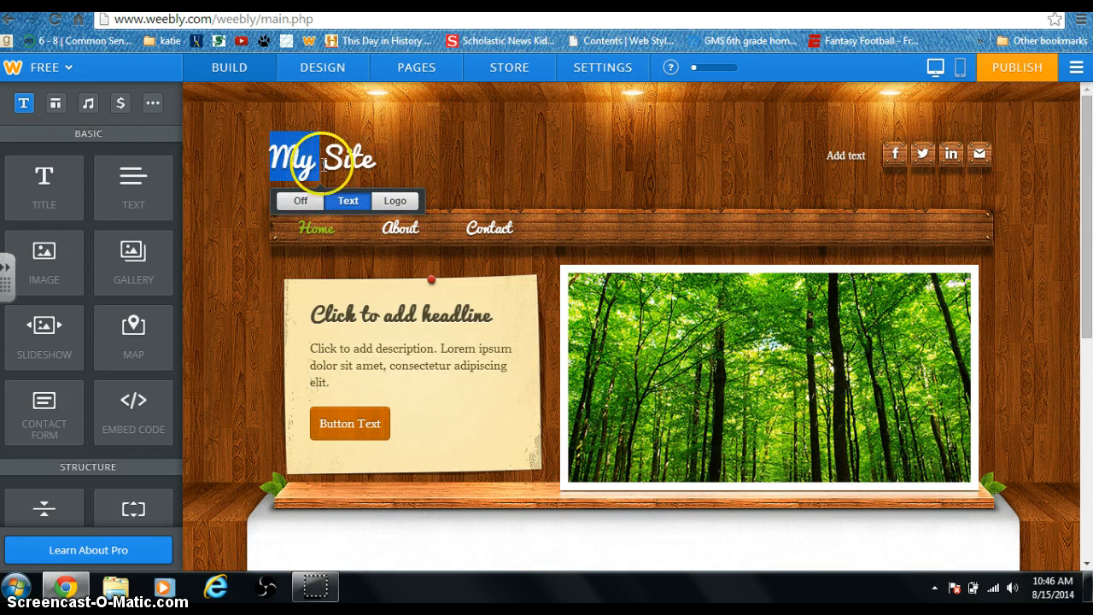
pyautogui.write('m')
pyautogui.press('BackSpace')
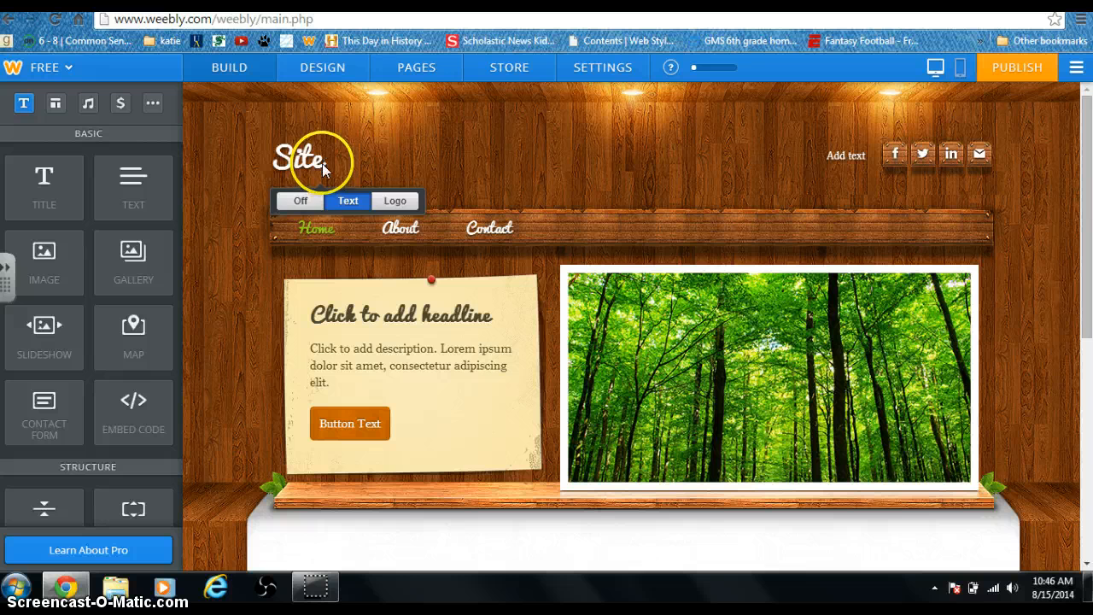
pyautogui.moveTo(321, 163); pyautogui.dragTo(280, 159)
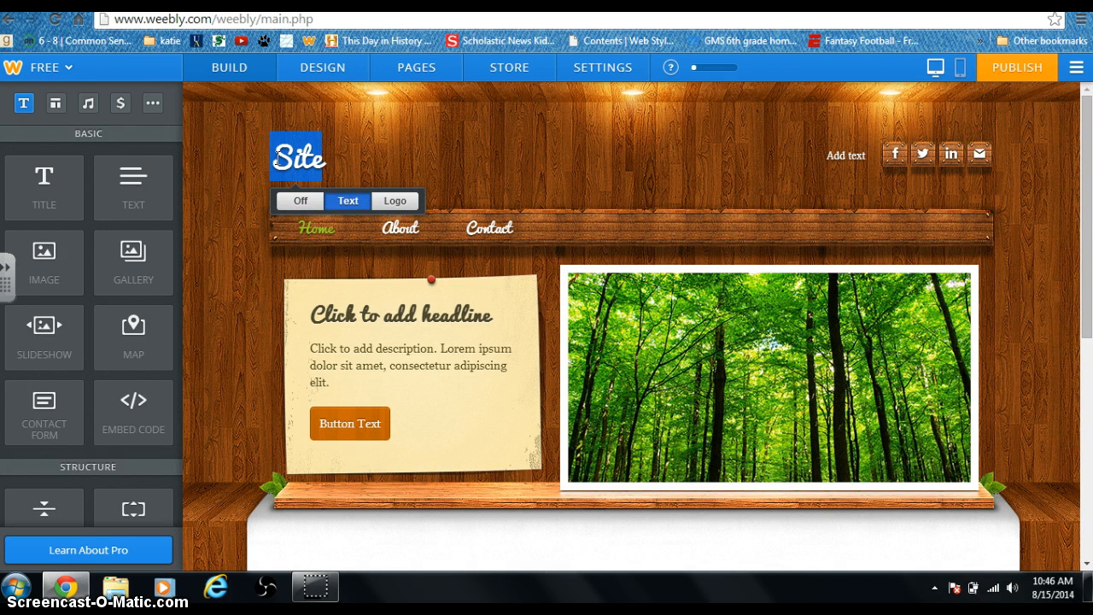
pyautogui.write('M')
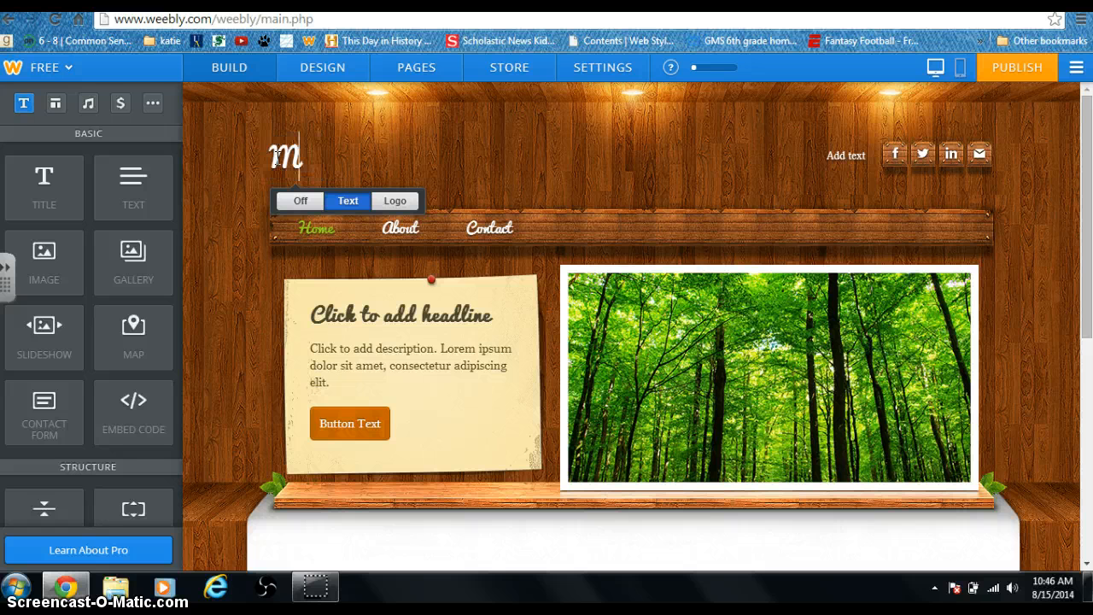
pyautogui.write('rs. Kerns')
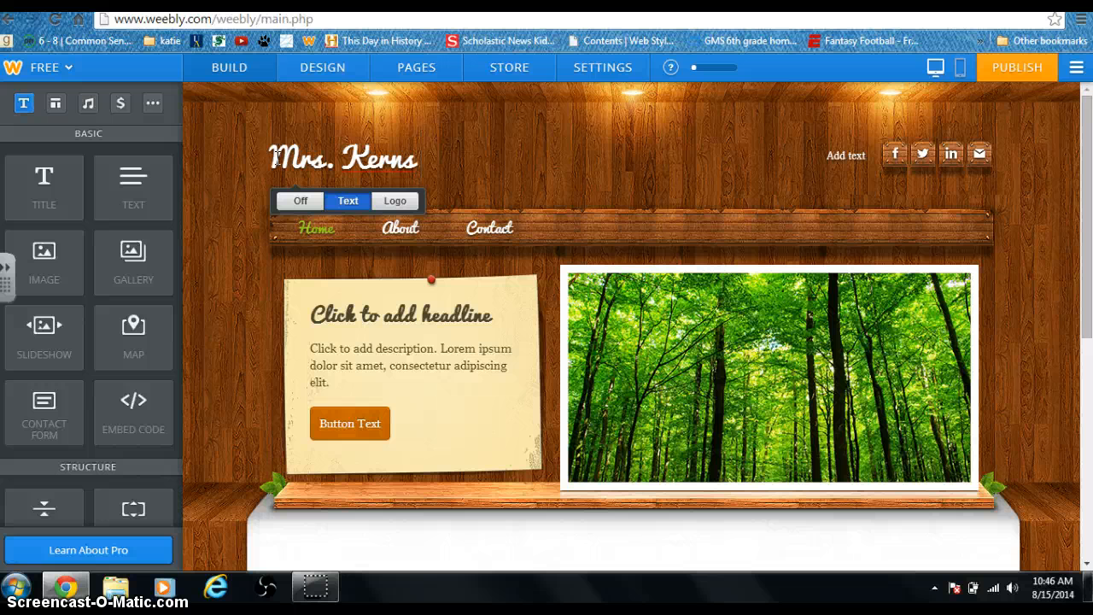
pyautogui.write(' ePo')
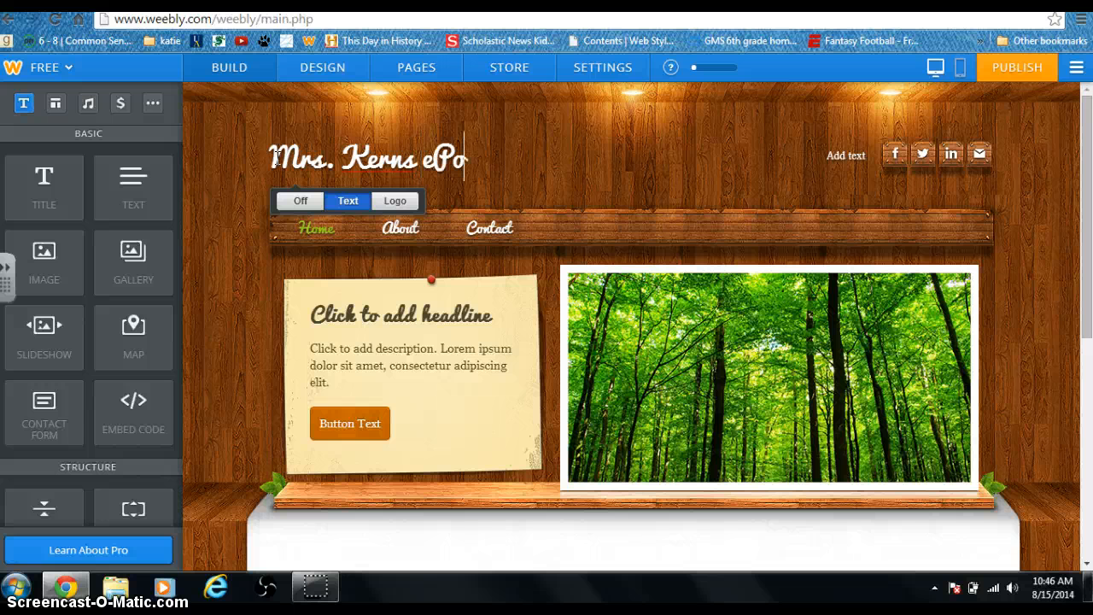
pyautogui.write('rtfolio')
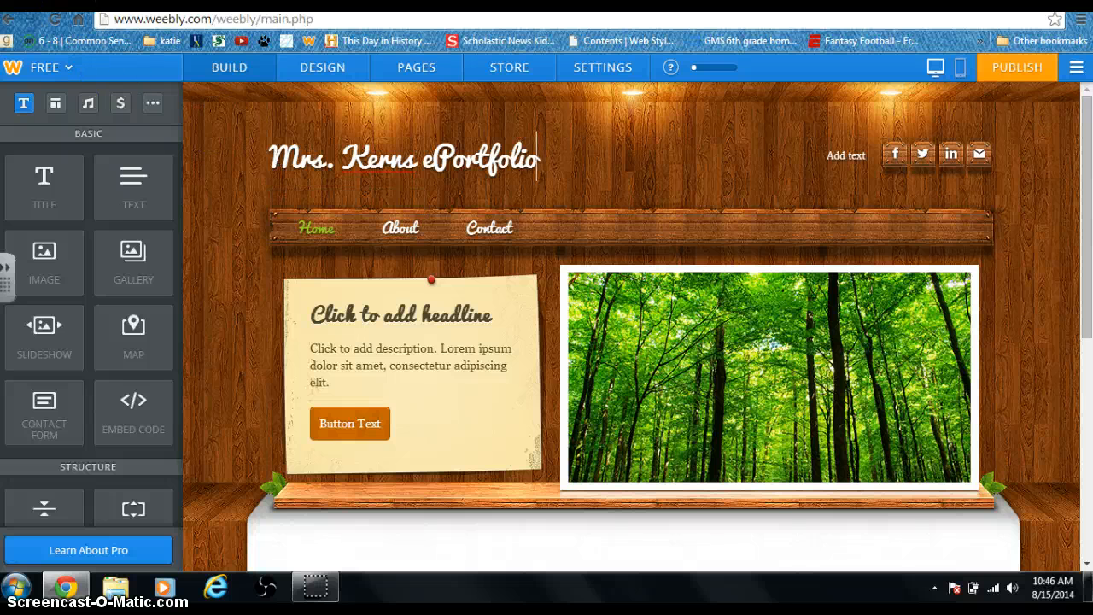
pyautogui.click(211, 109)
# - Publish on the suggested weebly.com subdomain with website type Education, skipping the category question
pyautogui.click(1019, 71)
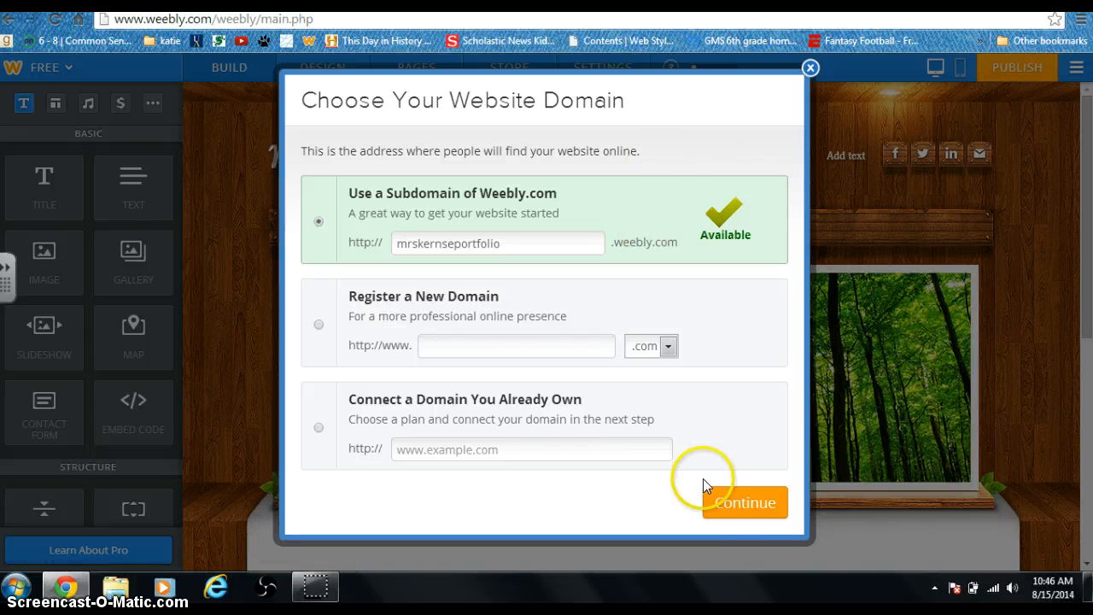
pyautogui.click(743, 510)
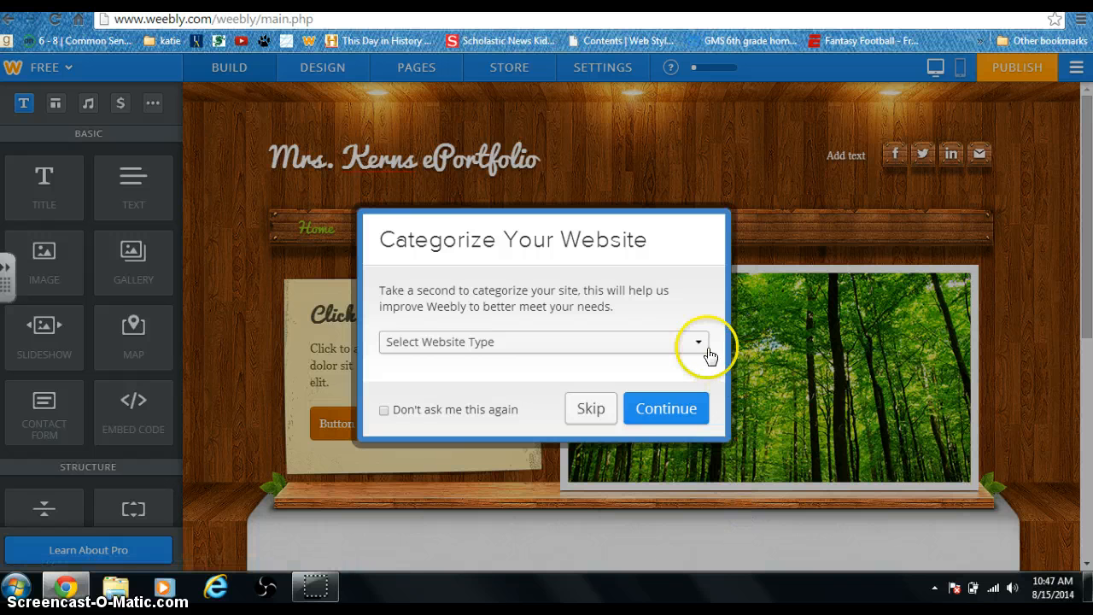
pyautogui.click(697, 346)
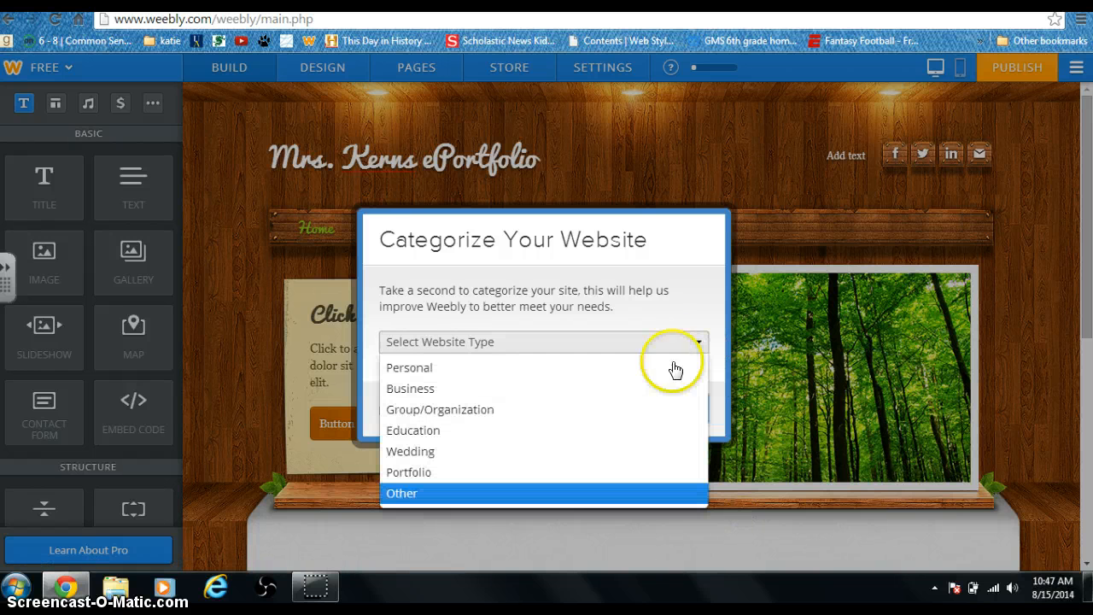
pyautogui.click(636, 429)
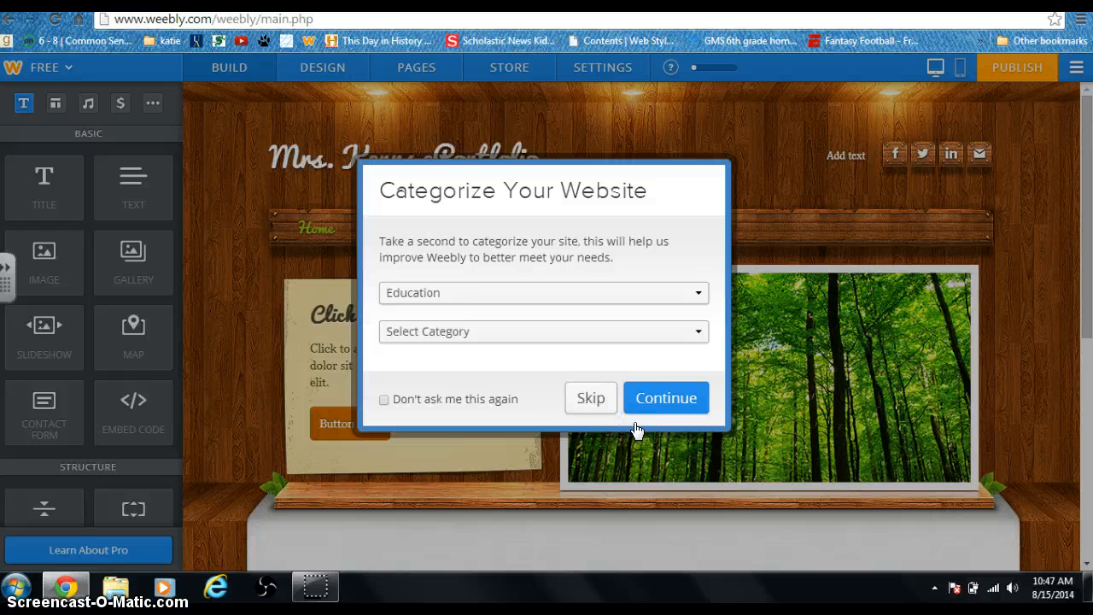
pyautogui.click(651, 405)
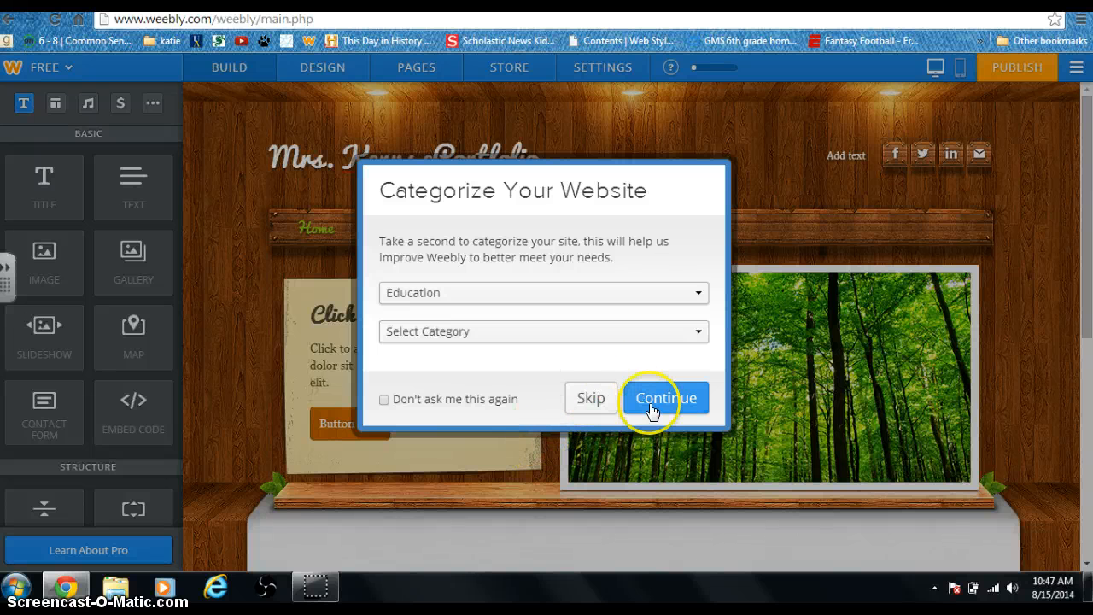
pyautogui.click(591, 399)
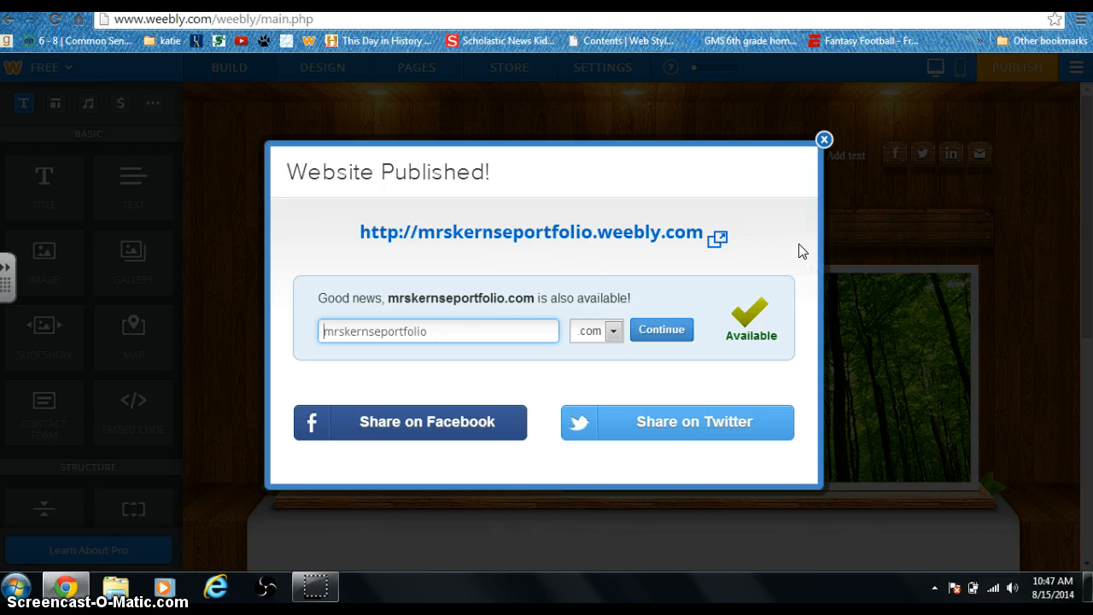
# - View the live site, then return to the editor and close the publish confirmation
pyautogui.click(718, 243)
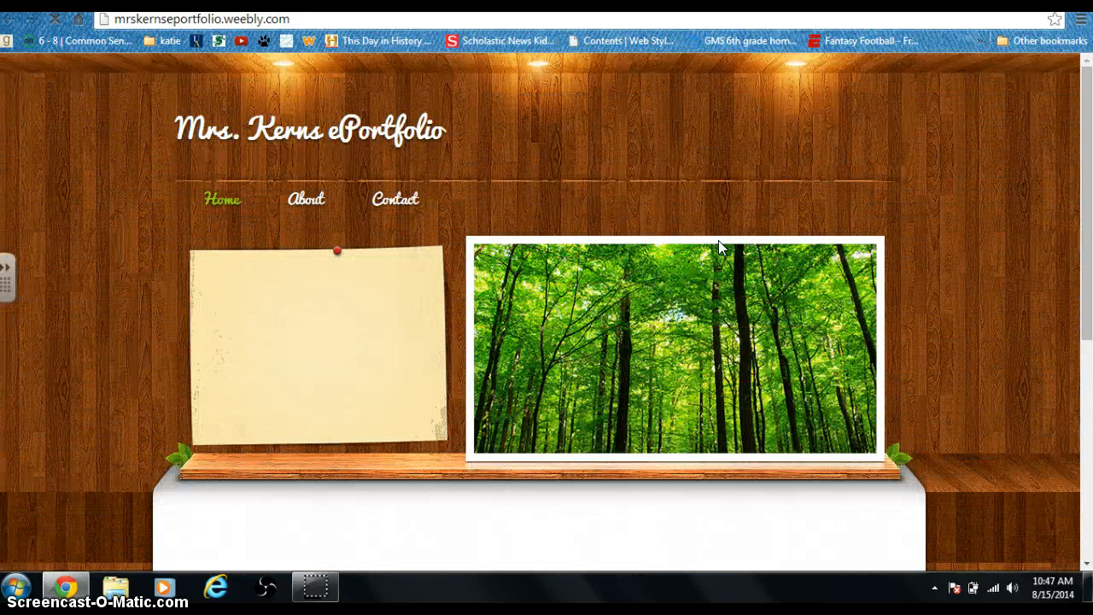
pyautogui.click(518, 241)
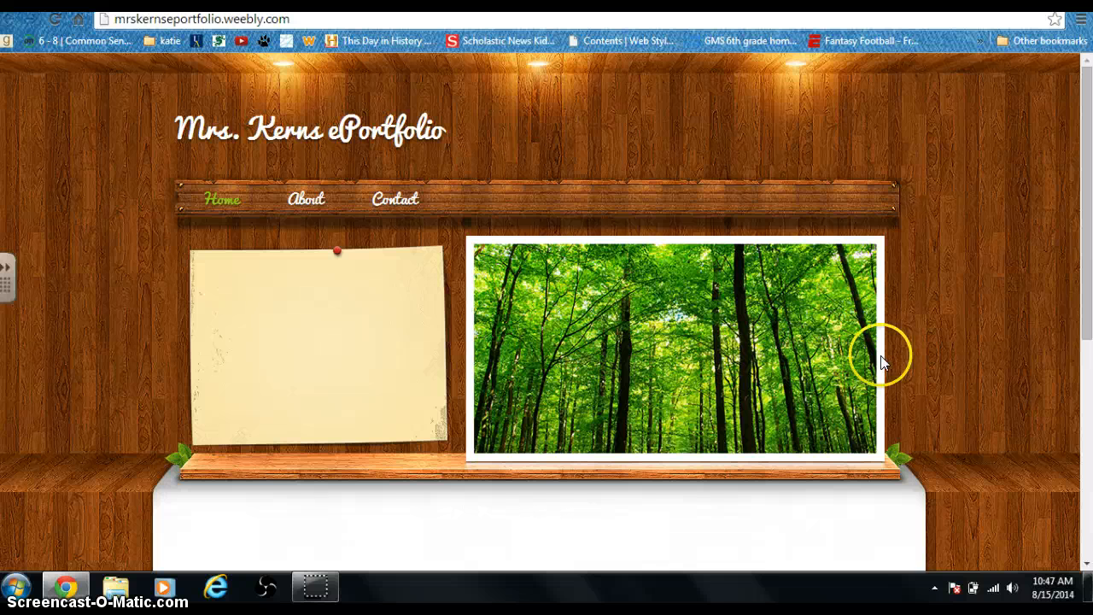
pyautogui.click(34, 1)
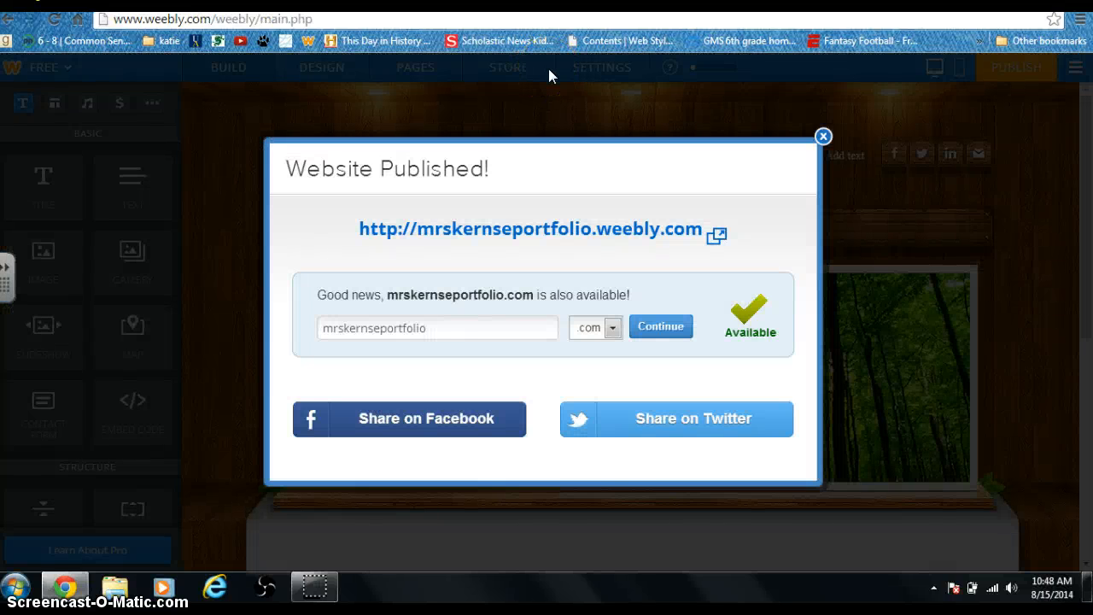
pyautogui.click(823, 137)
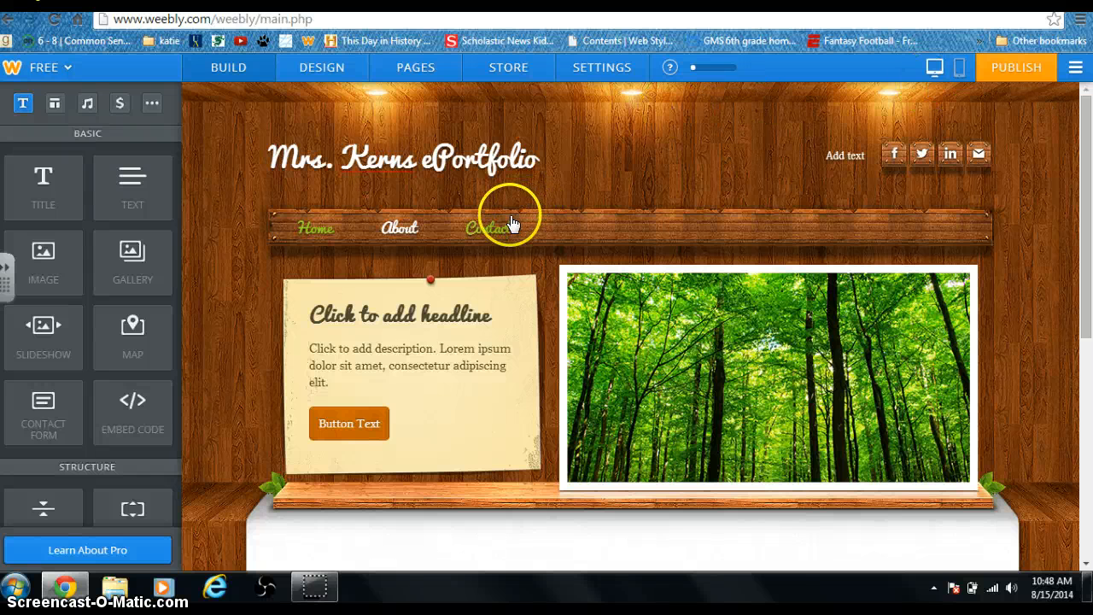
# - In the Pages list, rename About to 'Reading Response' and save
pyautogui.click(427, 69)
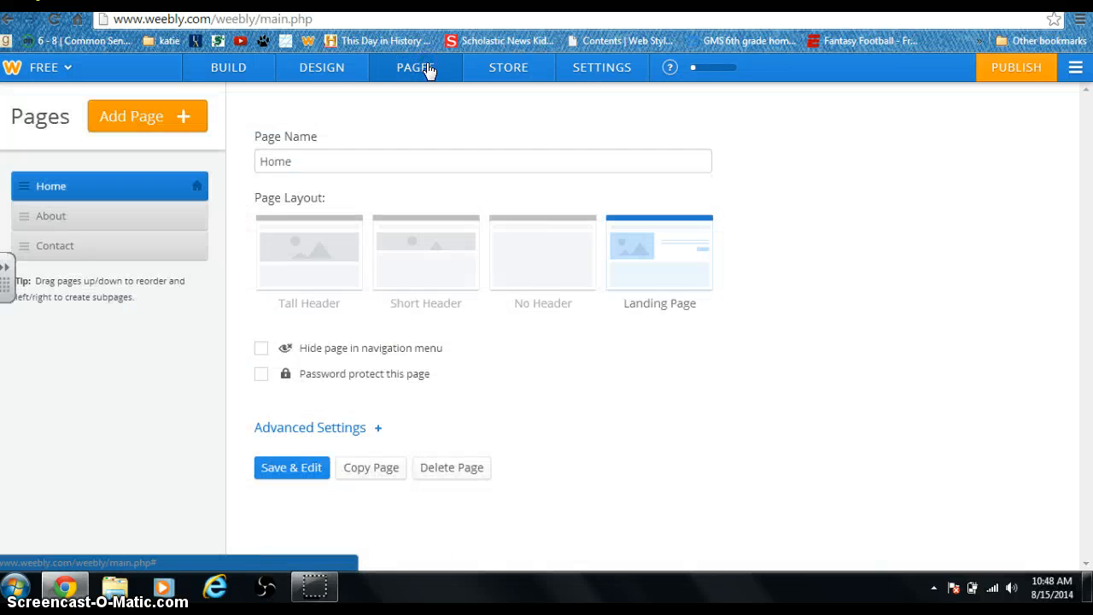
pyautogui.click(379, 154)
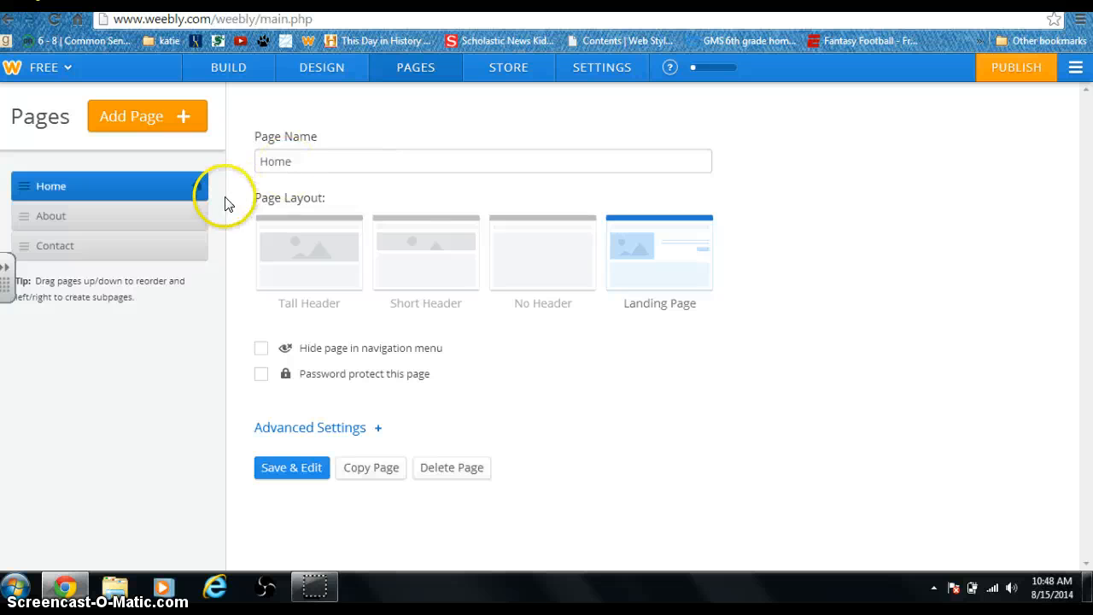
pyautogui.click(53, 218)
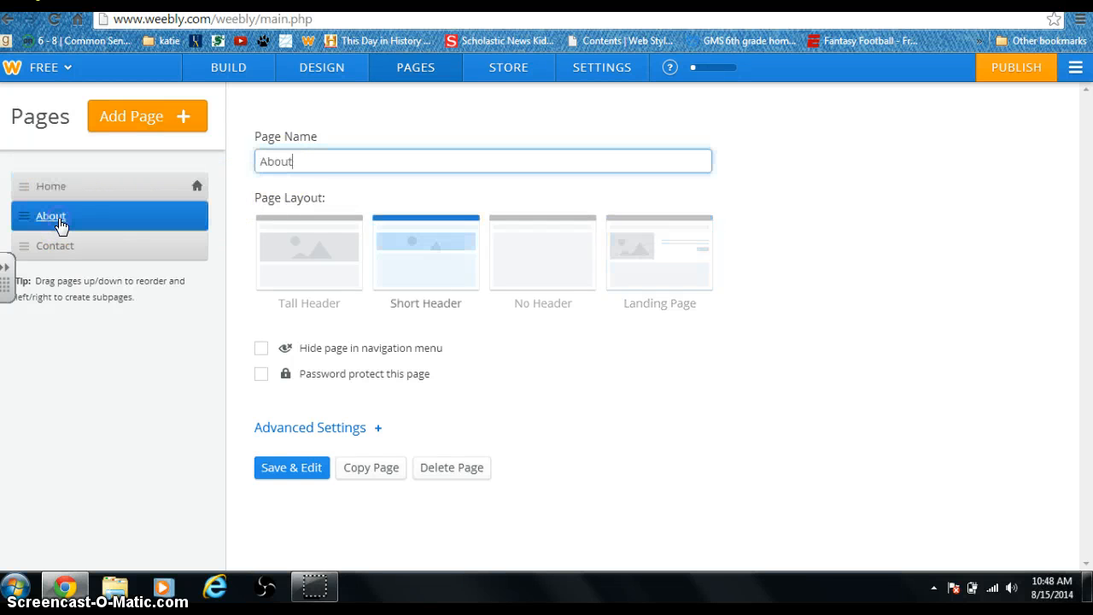
pyautogui.moveTo(304, 161); pyautogui.dragTo(246, 163)
pyautogui.write('Reading Response')
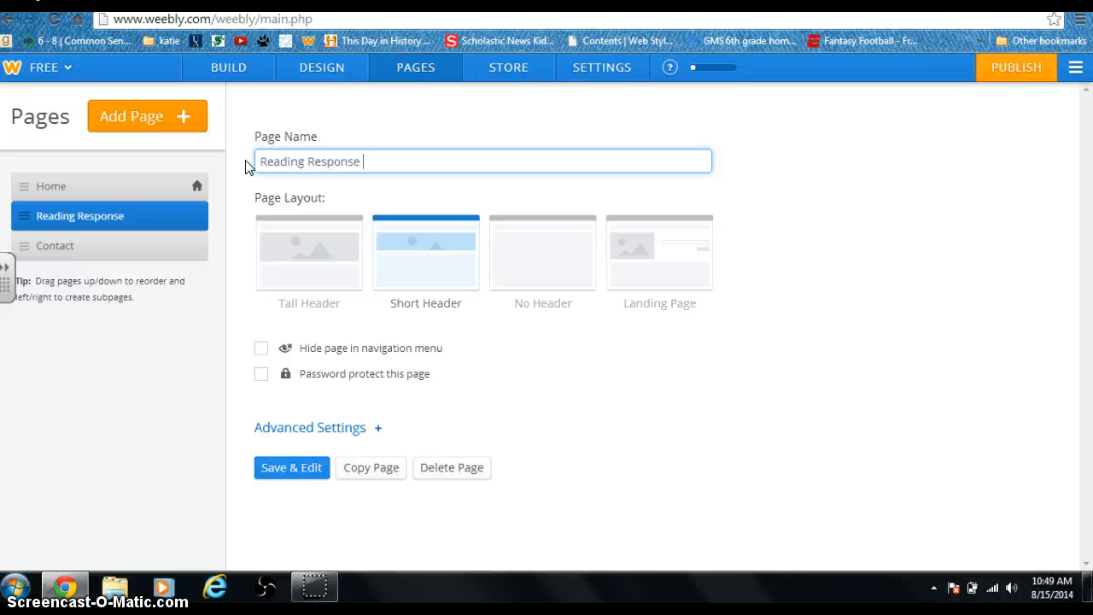
pyautogui.click(301, 477)
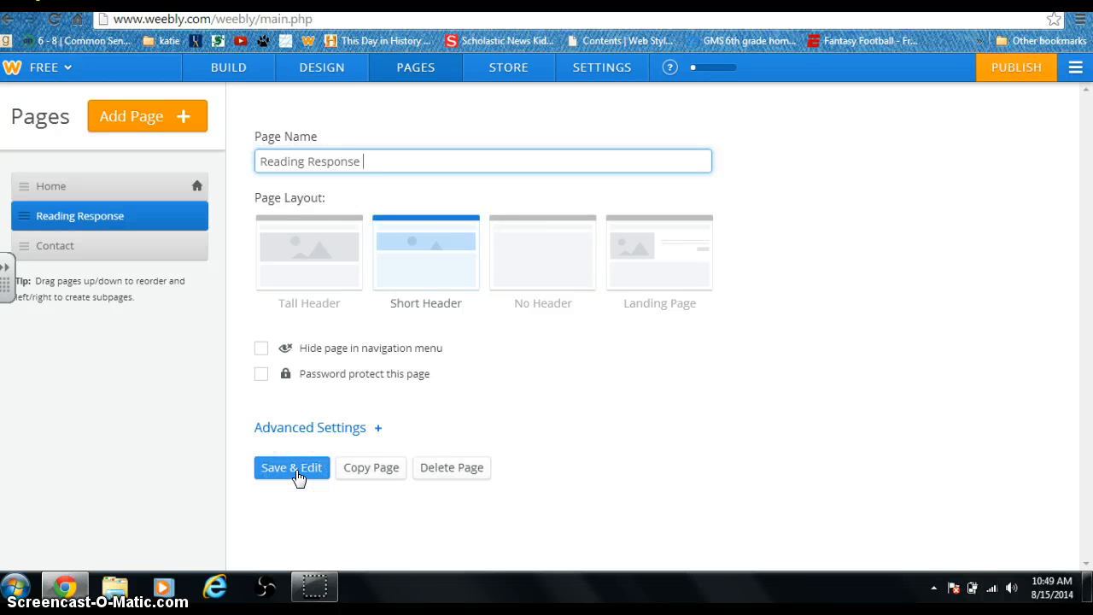
# - Rename the Contact page to Author's Corner
pyautogui.click(63, 251)
pyautogui.click(334, 164)
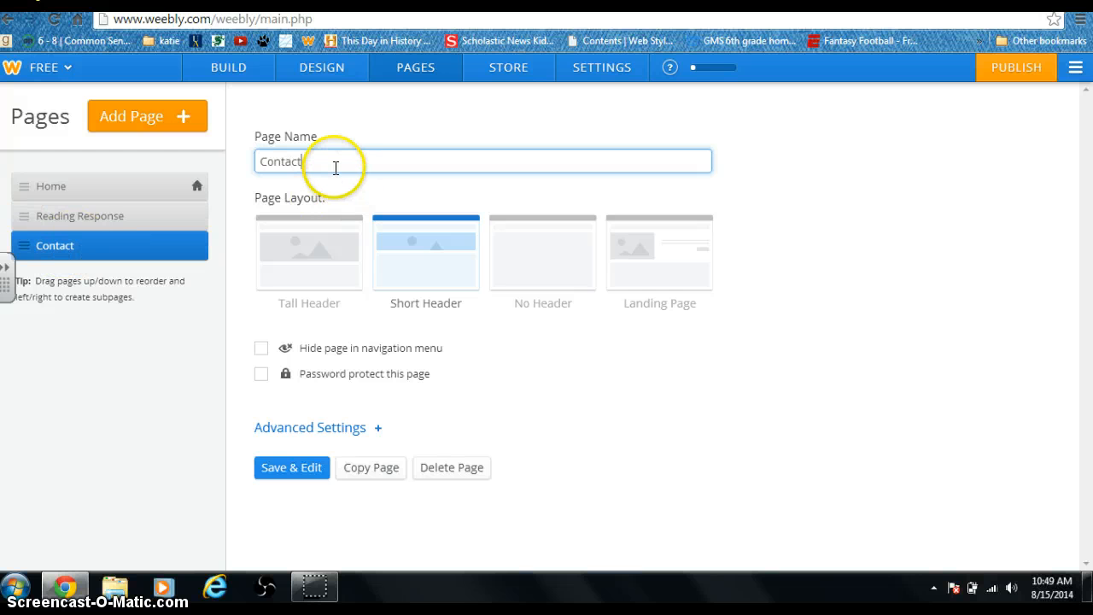
pyautogui.press('BackSpace')
pyautogui.press('BackSpace')
pyautogui.press('BackSpace')
pyautogui.press('BackSpace')
pyautogui.press('BackSpace')
pyautogui.press('BackSpace')
pyautogui.press('BackSpace')
pyautogui.write('A')
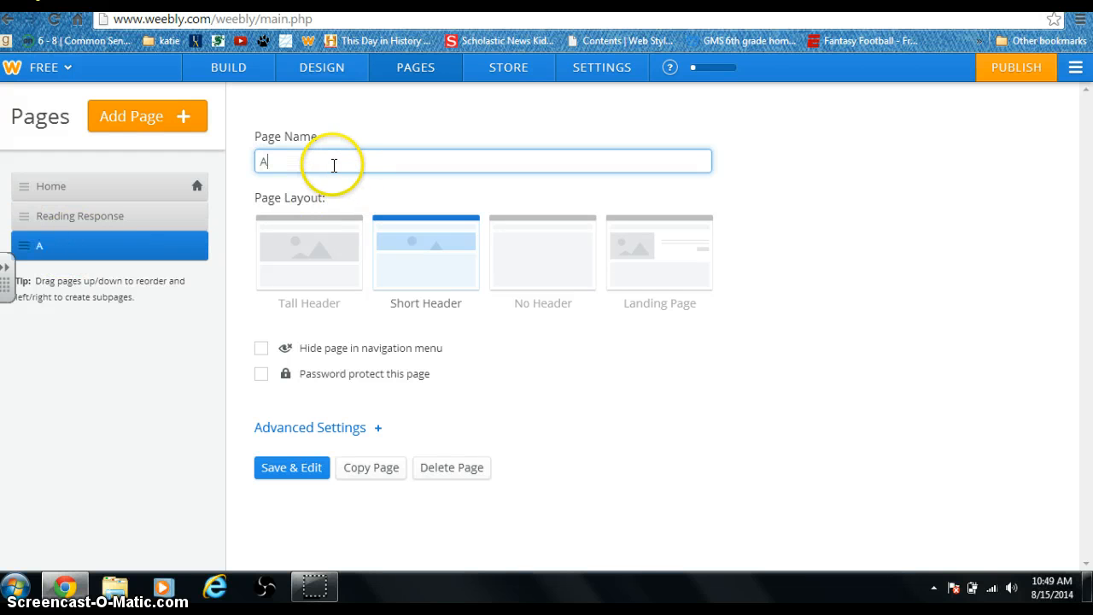
pyautogui.write("uthor's Corner")
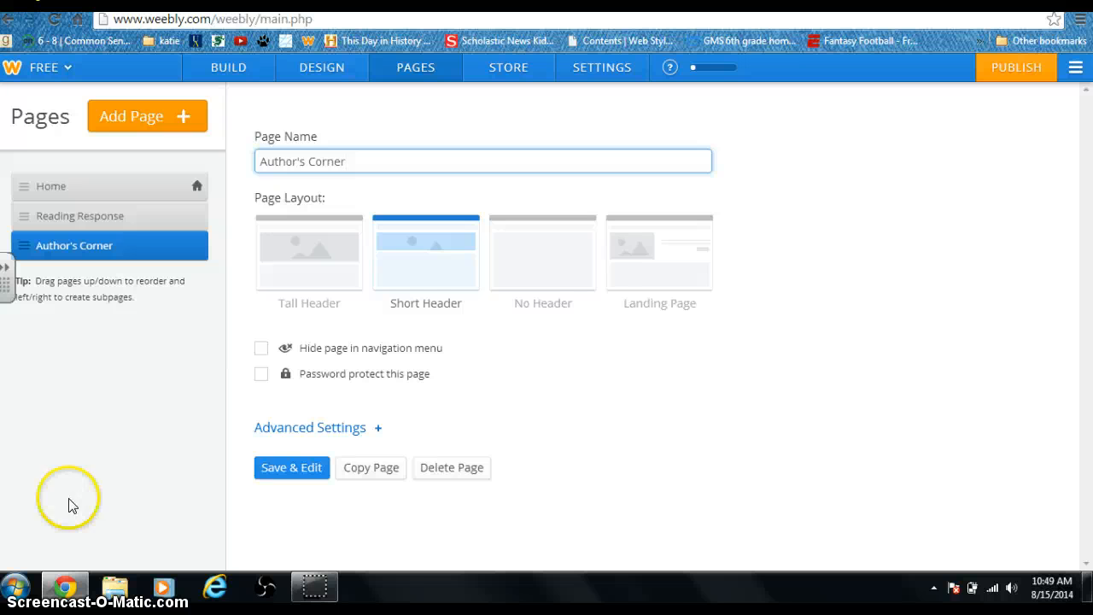
pyautogui.click(188, 125)
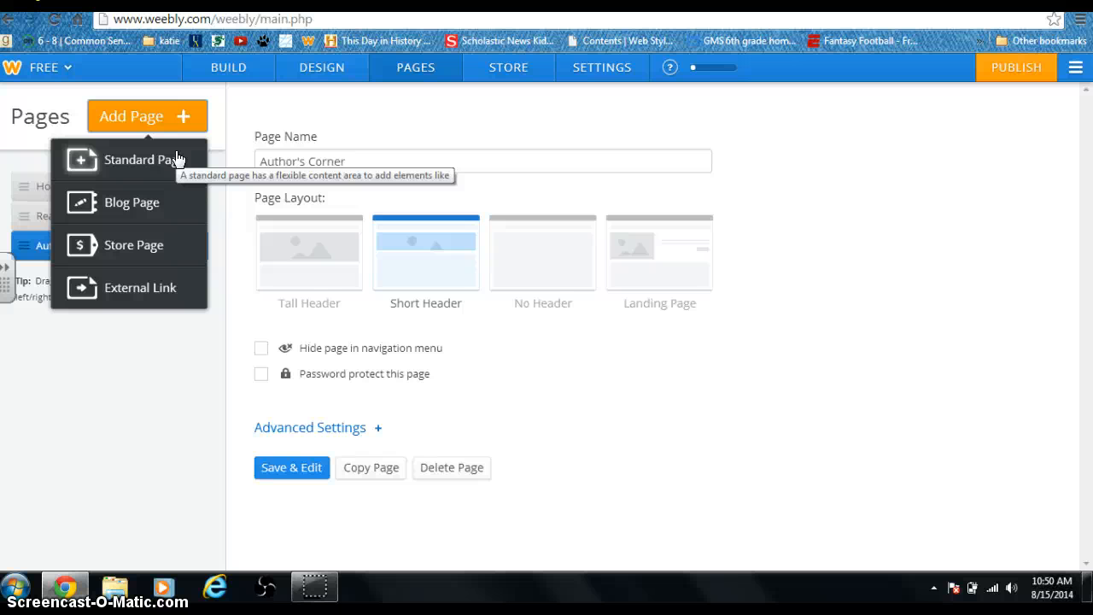
# - Add a new blog page named Reading Blog and publish the site
pyautogui.click(147, 207)
pyautogui.click(301, 166)
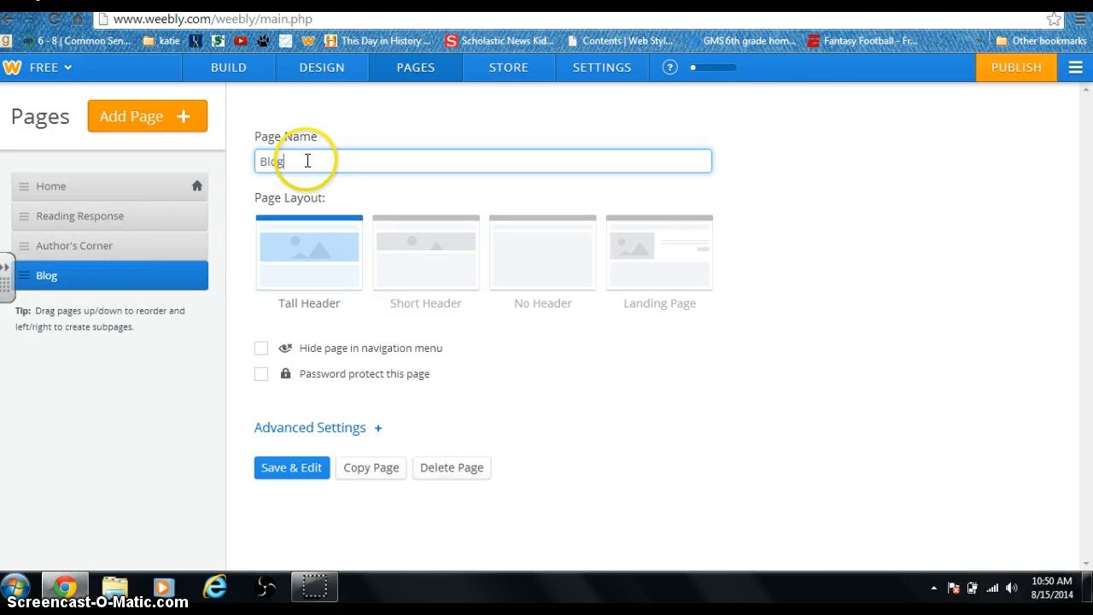
pyautogui.press('BackSpace')
pyautogui.press('BackSpace')
pyautogui.press('BackSpace')
pyautogui.press('BackSpace')
pyautogui.write('Reading Blog')
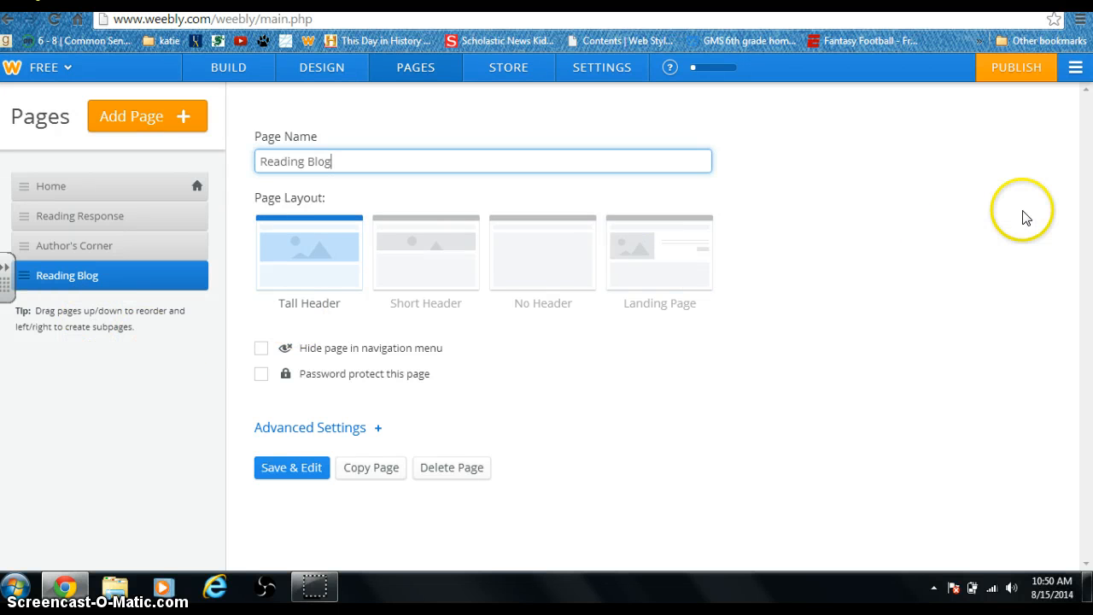
pyautogui.click(1037, 70)
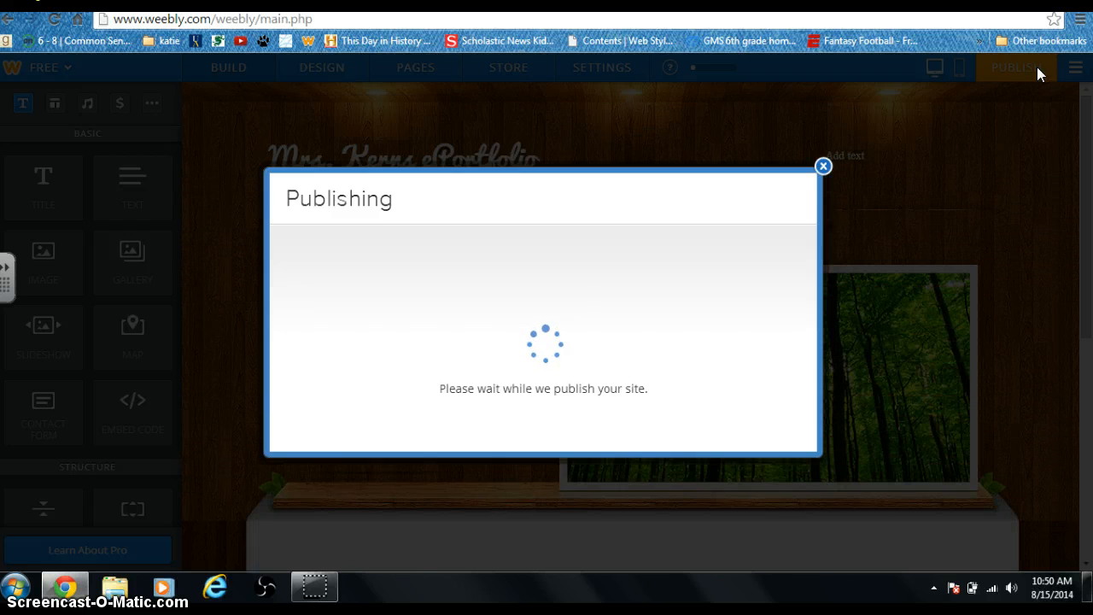
# - Dismiss the Website Published confirmation, check the navigation bar, and return to the Pages manager
pyautogui.click(824, 140)
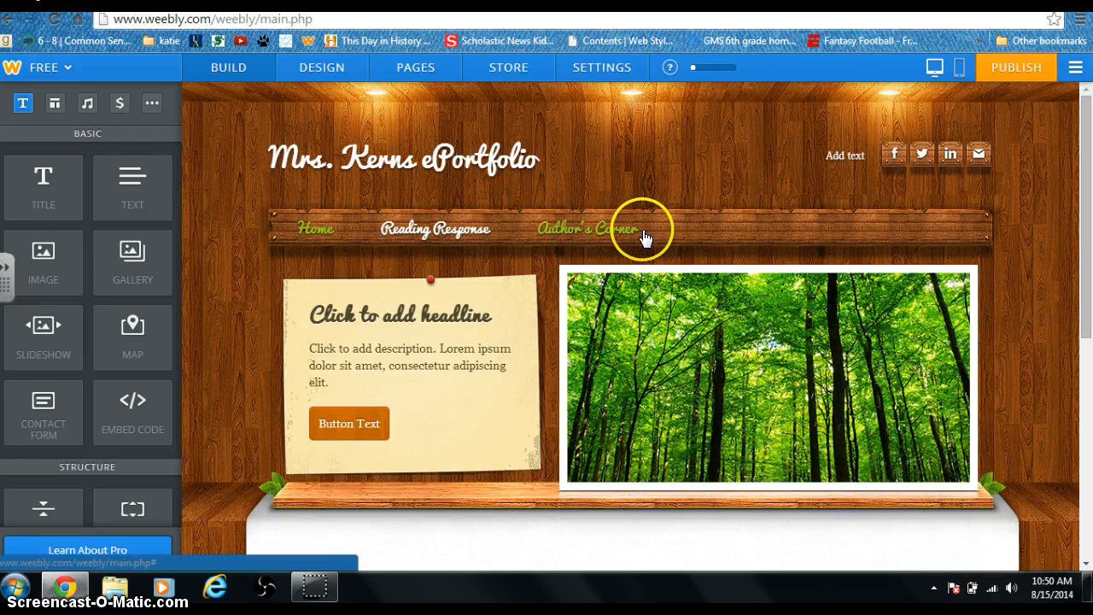
pyautogui.moveTo(373, 151)
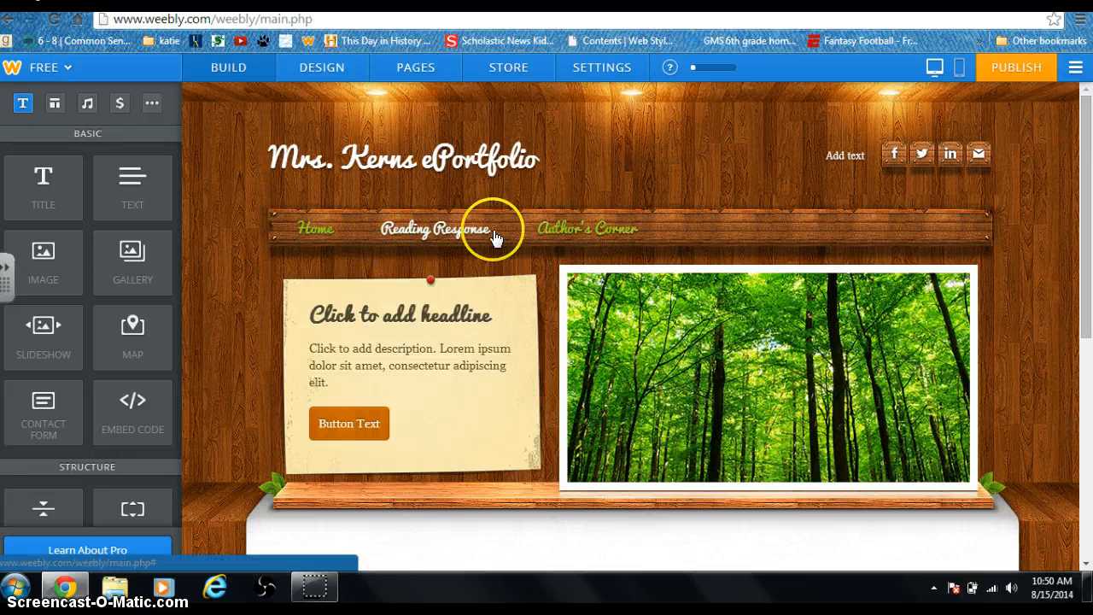
pyautogui.moveTo(441, 128)
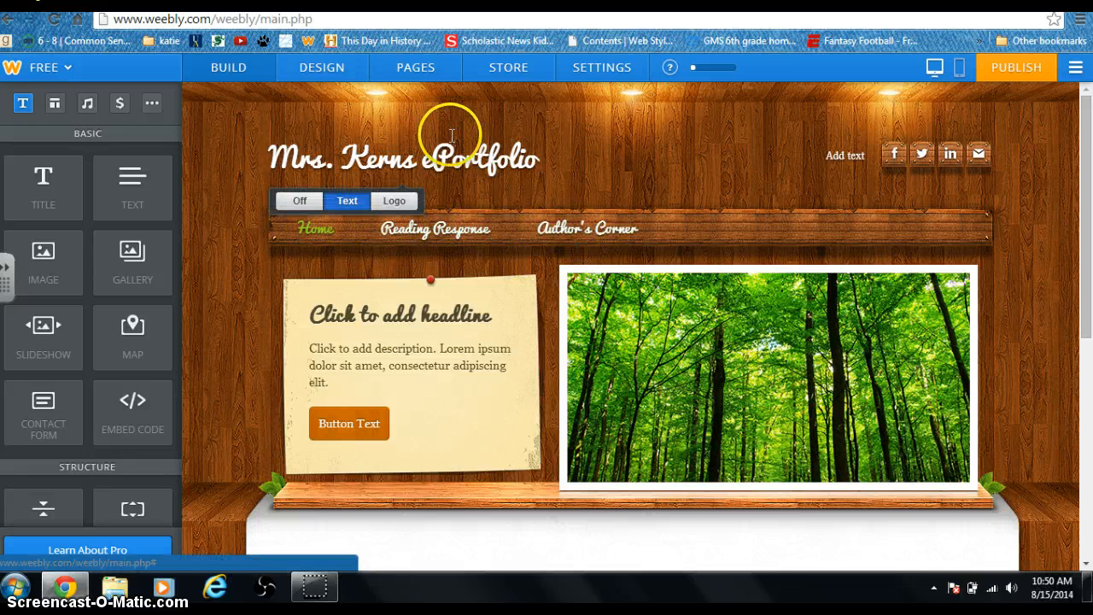
pyautogui.click(420, 68)
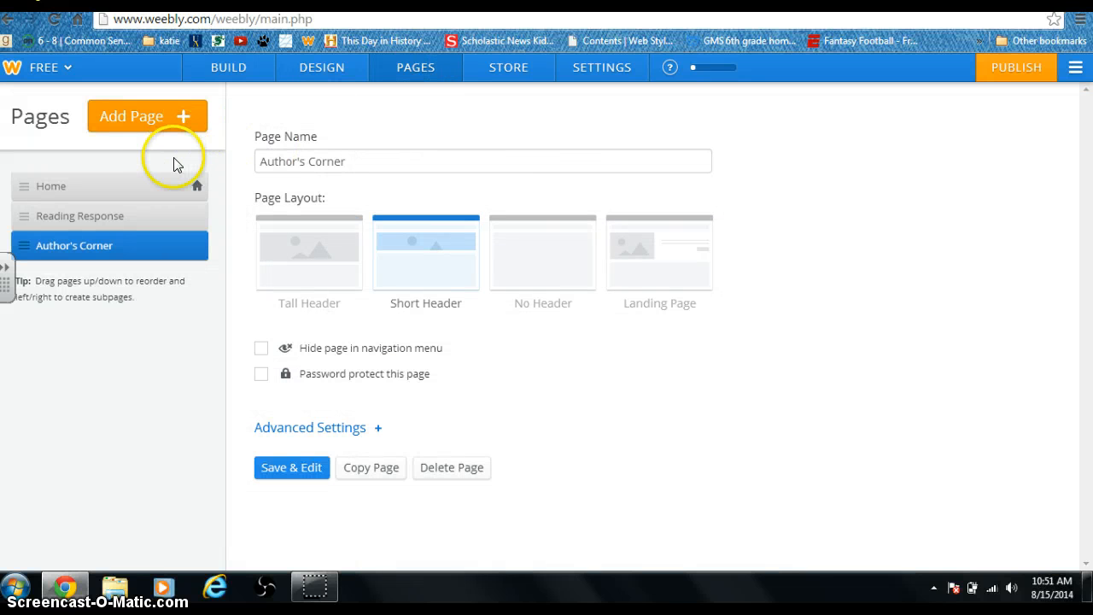
# - Add a blog page named Reading Blog as the fourth page and save it for editing
pyautogui.click(154, 118)
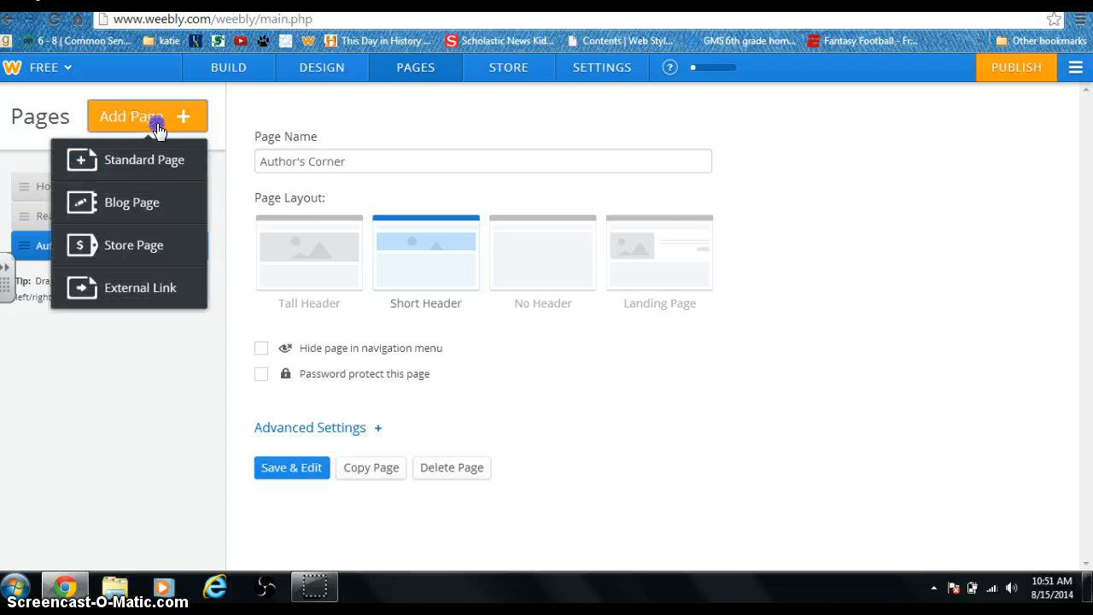
pyautogui.click(86, 205)
pyautogui.click(301, 166)
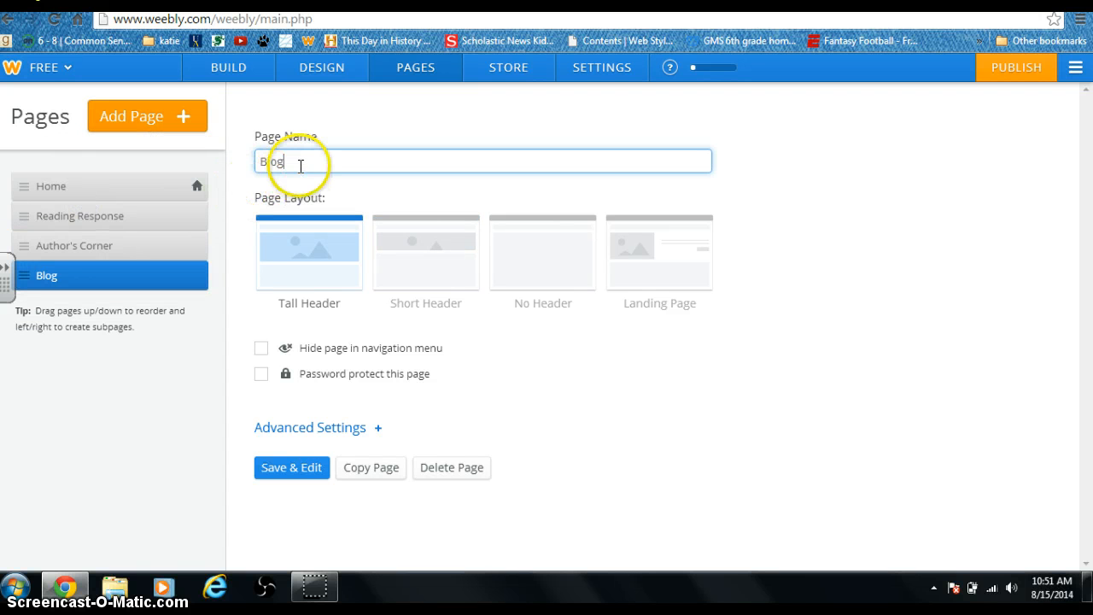
pyautogui.press('BackSpace')
pyautogui.press('BackSpace')
pyautogui.press('BackSpace')
pyautogui.press('BackSpace')
pyautogui.write('Rea')
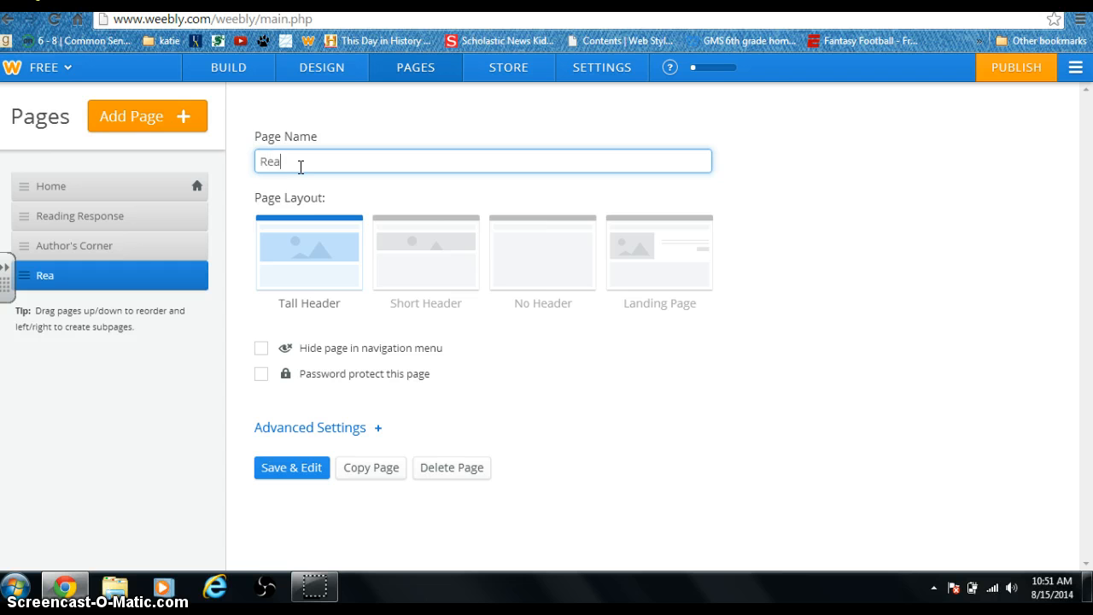
pyautogui.write('ding Blog')
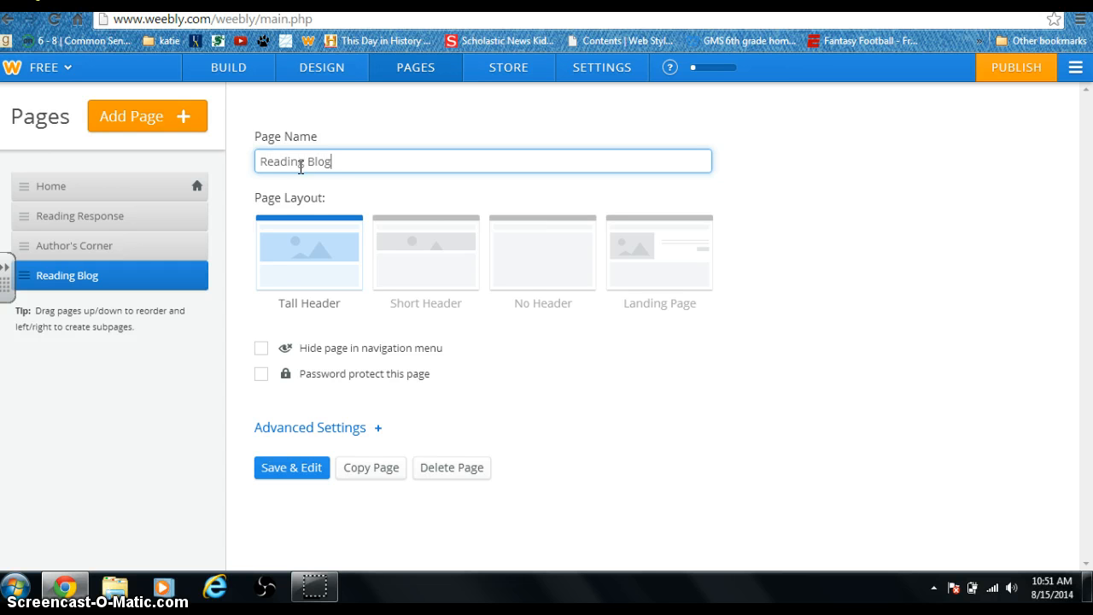
pyautogui.click(309, 466)
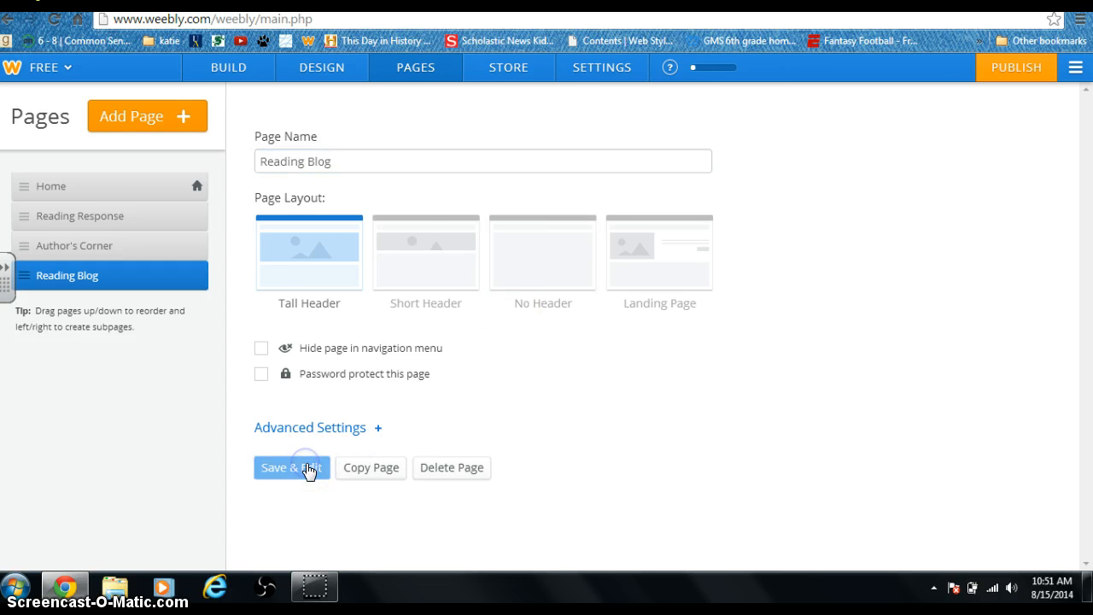